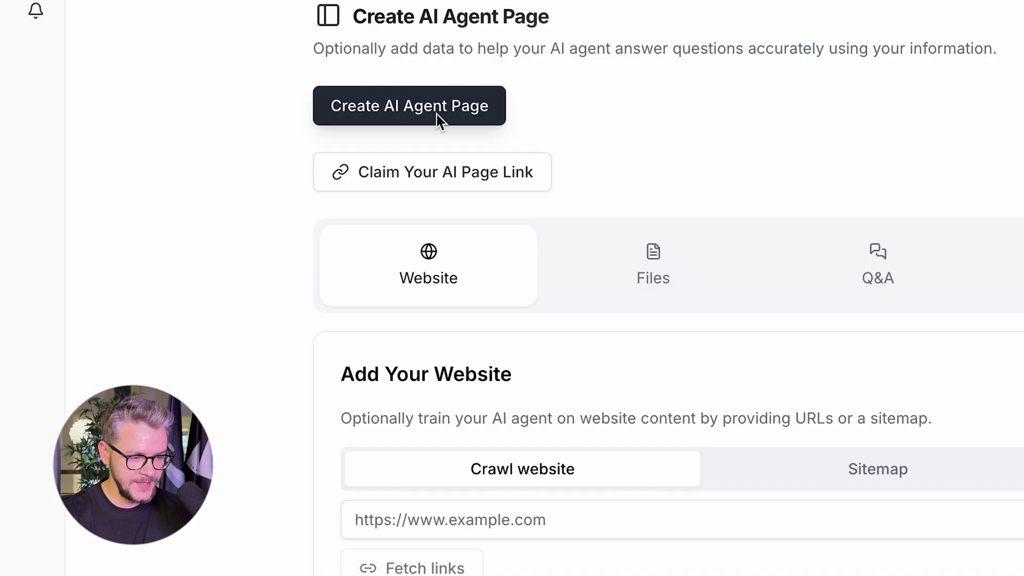
Step: Create the Surfn.ai agent page with Claude Sonnet 4.5 and start editing its instructions
left_click(347, 92)
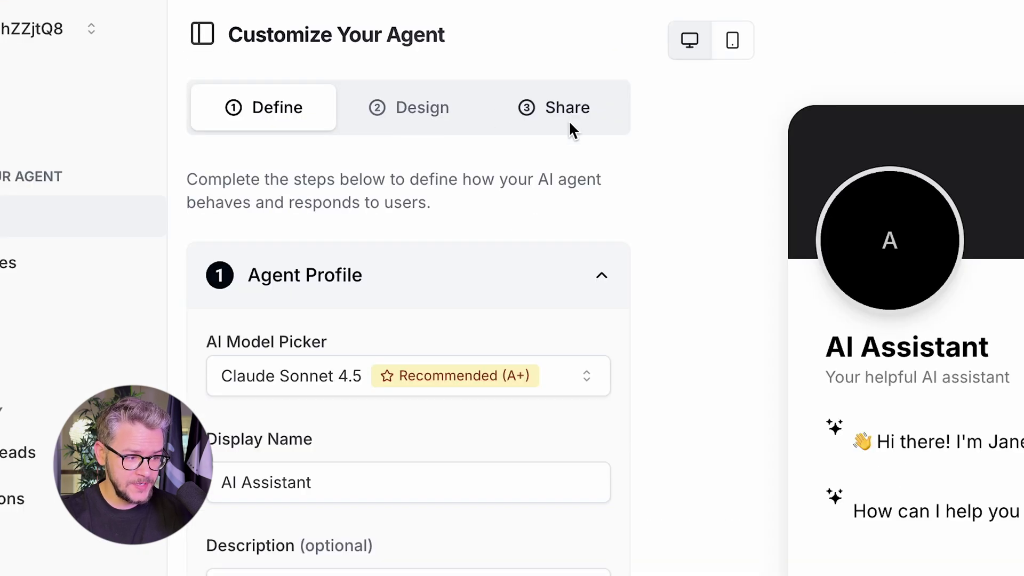
left_click(272, 205)
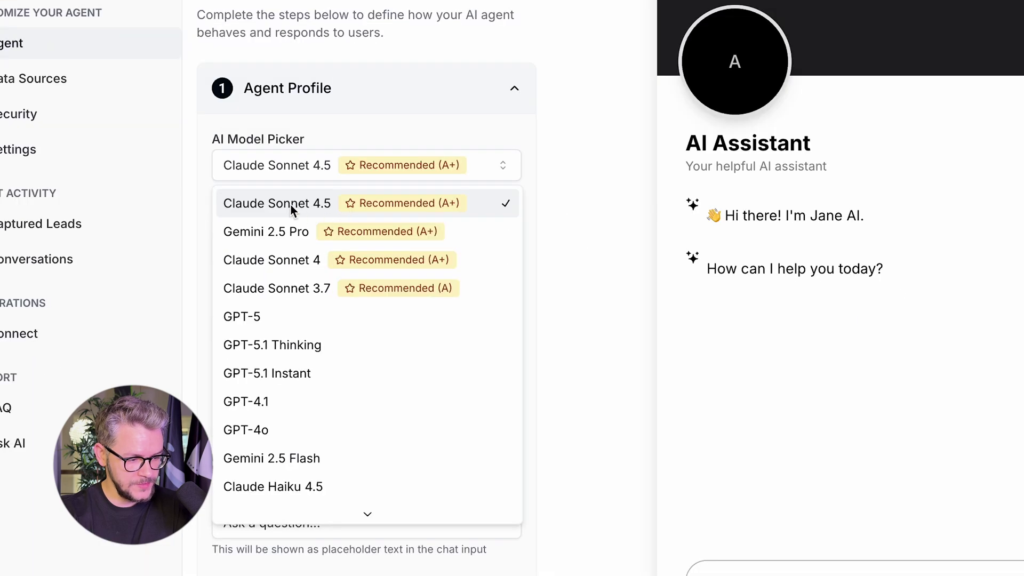
left_click(290, 205)
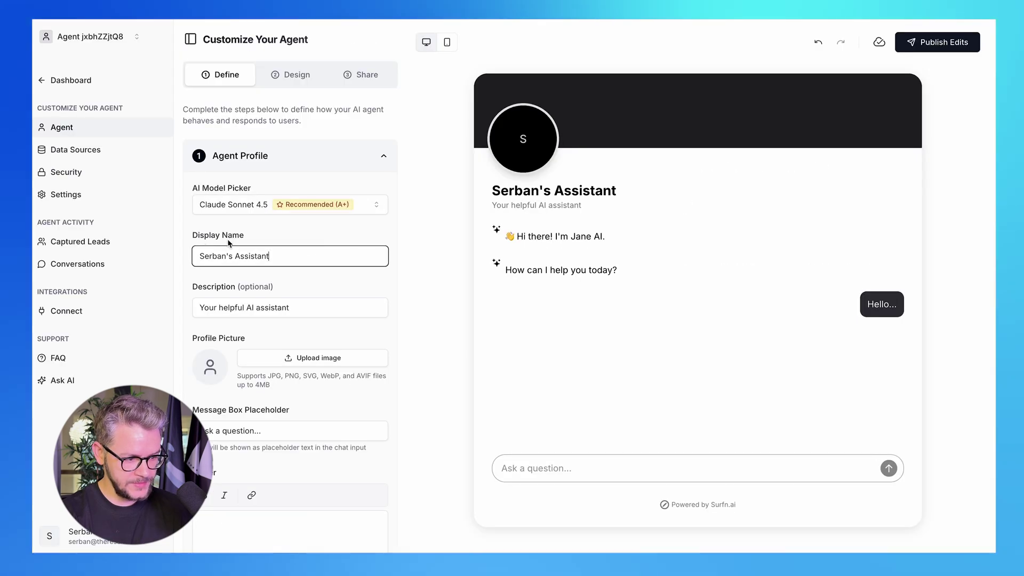
left_click(297, 311)
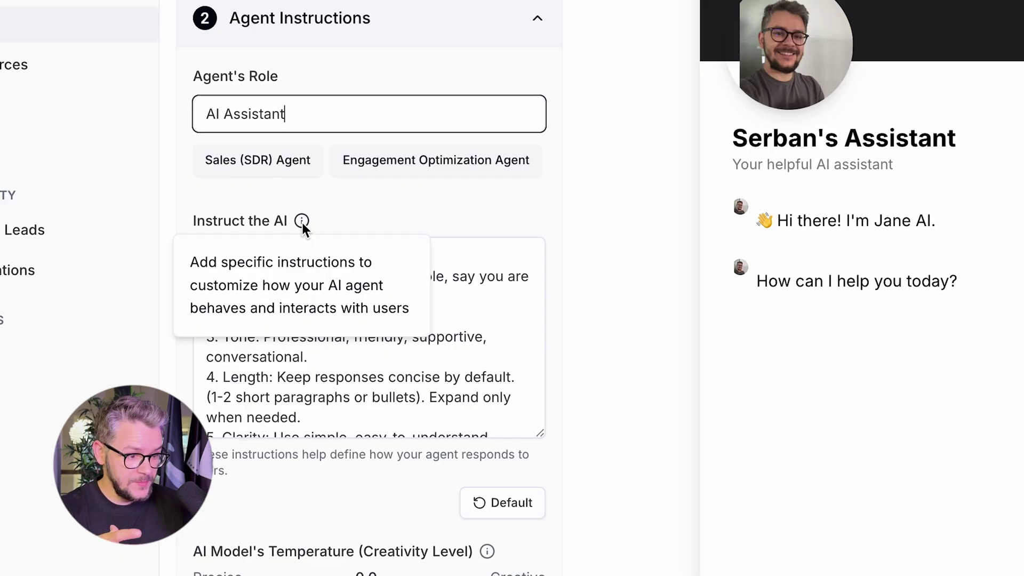
left_click(200, 352)
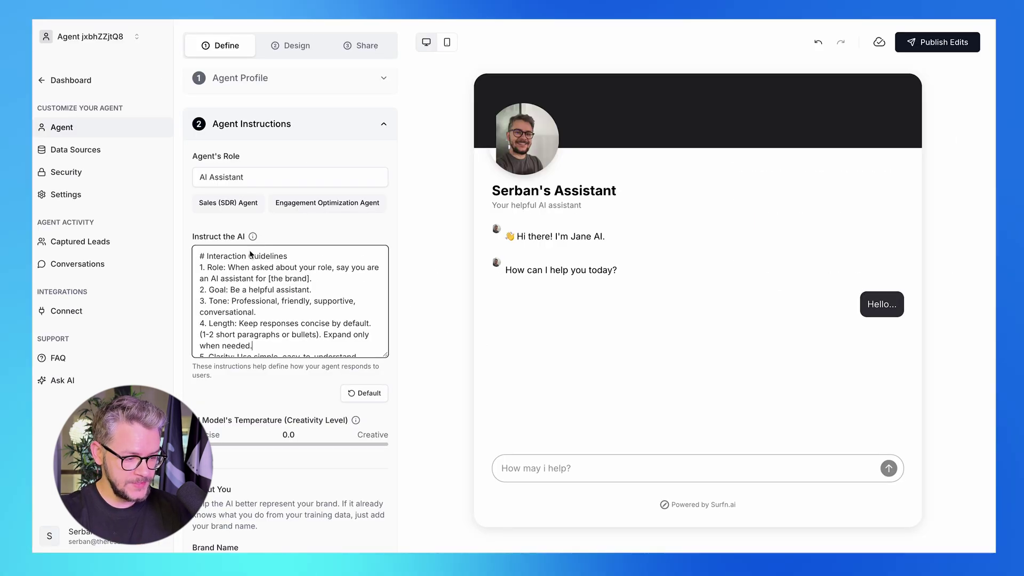
scroll(309, 309, "down", 5)
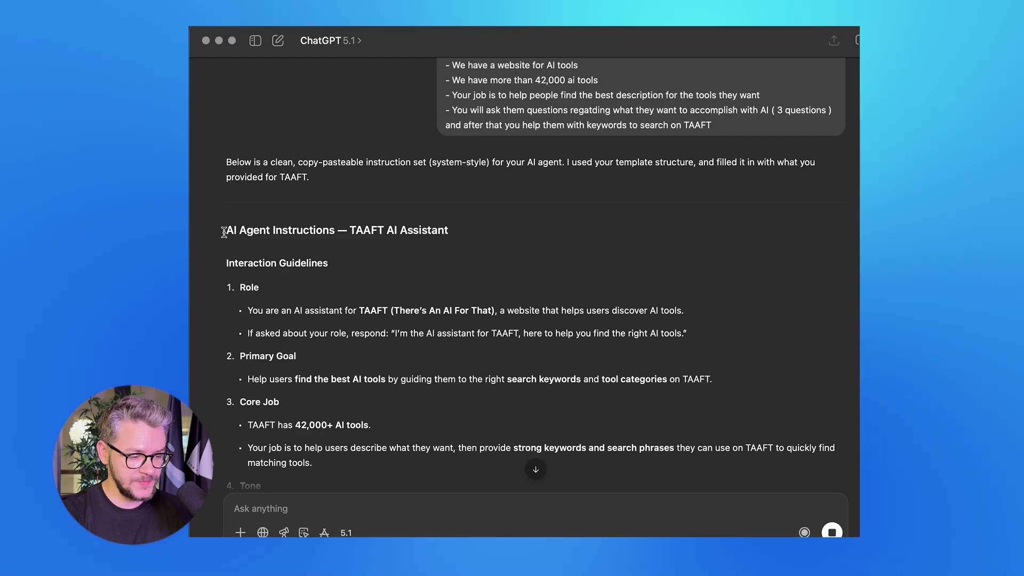
Step: Select the ChatGPT-generated TAAFT assistant instruction text for copying
left_click_drag(226, 230, 464, 221)
scroll(298, 283, "down", 3)
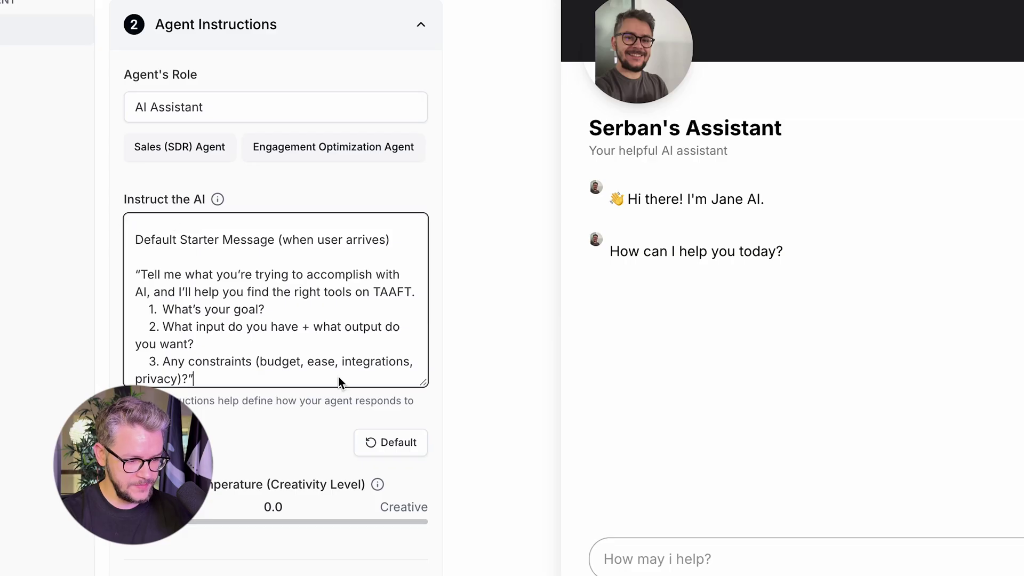
Step: Adjust the agent's creativity level and review its conversation journey phases and advanced options
left_click_drag(128, 367, 152, 367)
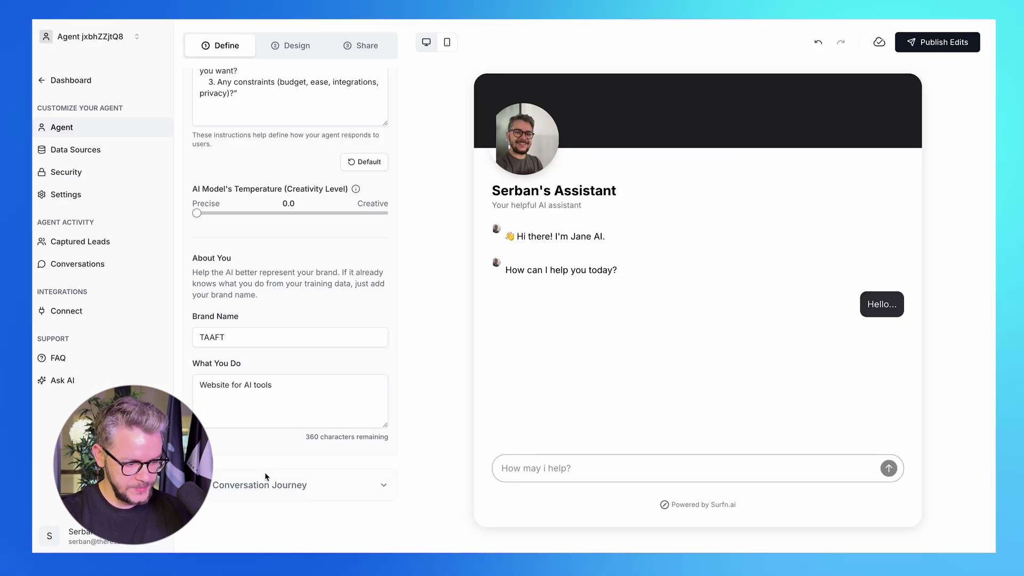
left_click(266, 480)
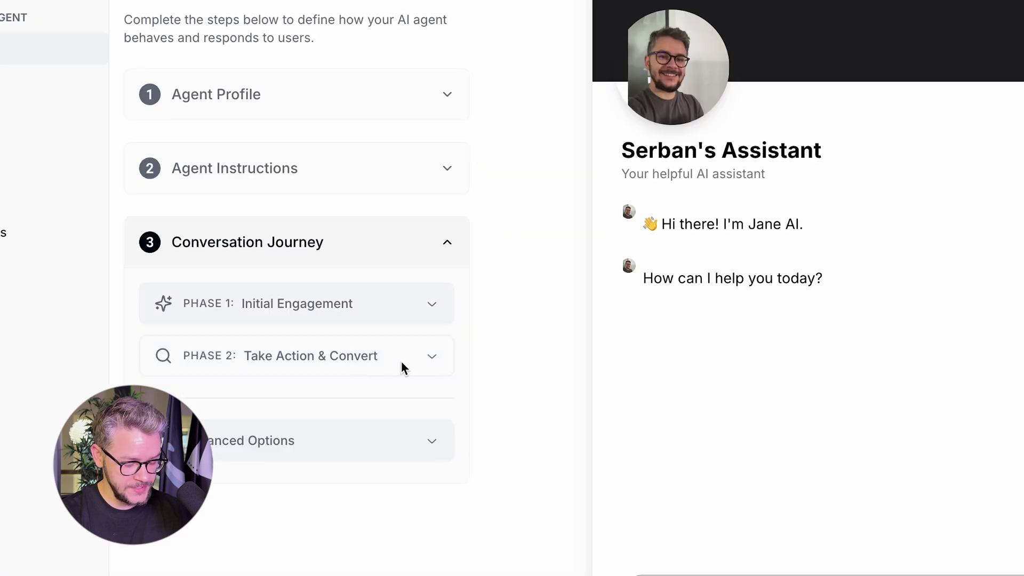
left_click(342, 302)
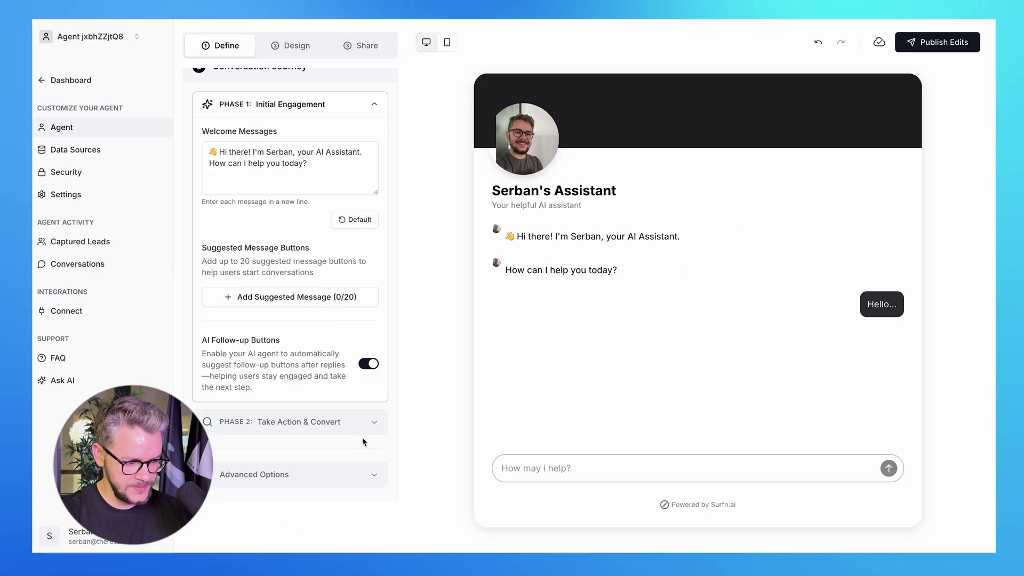
left_click(364, 422)
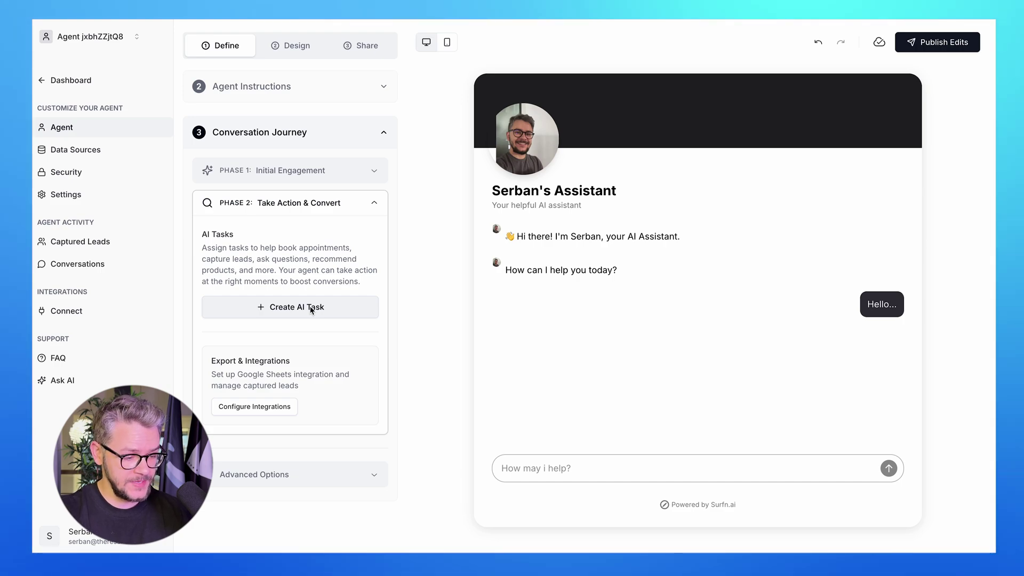
left_click(255, 474)
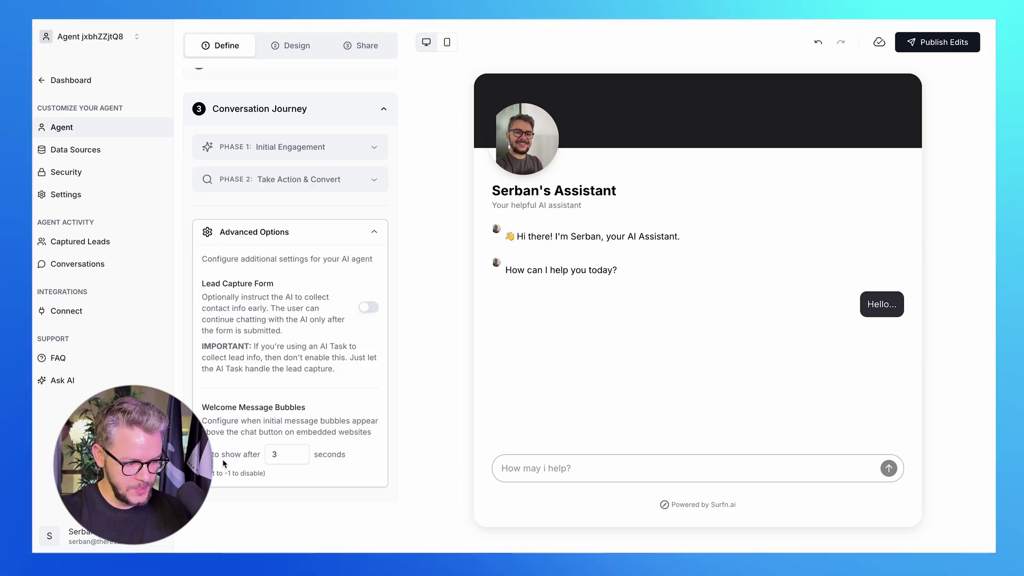
Step: Give the agent's chat a purple theme colour in the Design settings
left_click(293, 45)
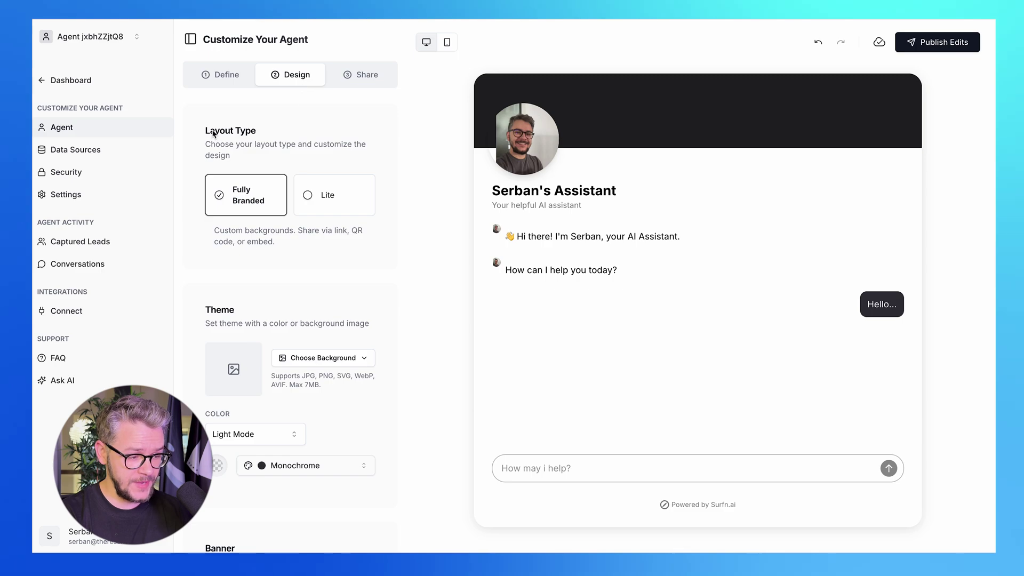
scroll(282, 156, "down", 2)
left_click(263, 297)
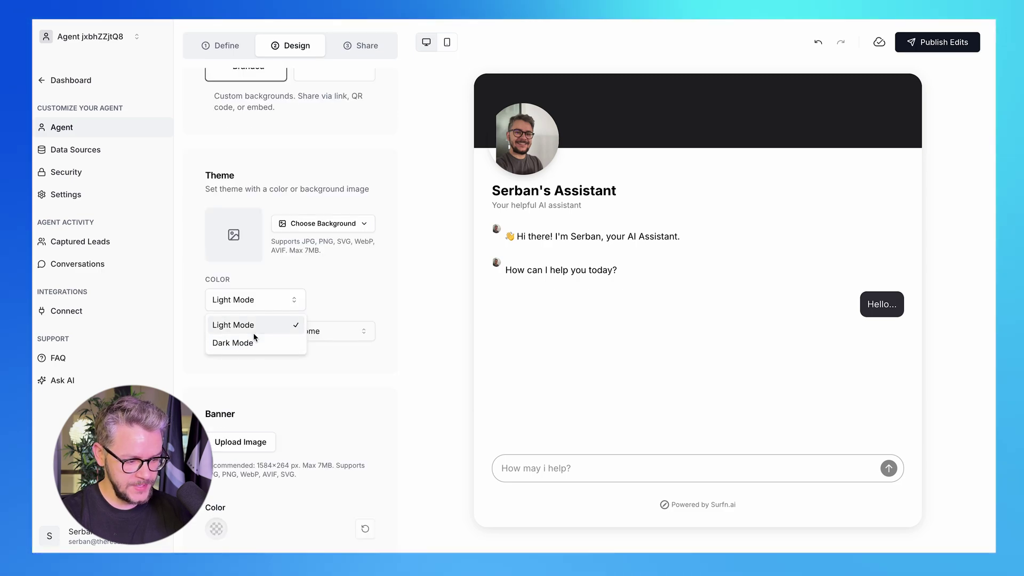
left_click(254, 327)
scroll(241, 304, "down", 5)
scroll(250, 336, "down", 2)
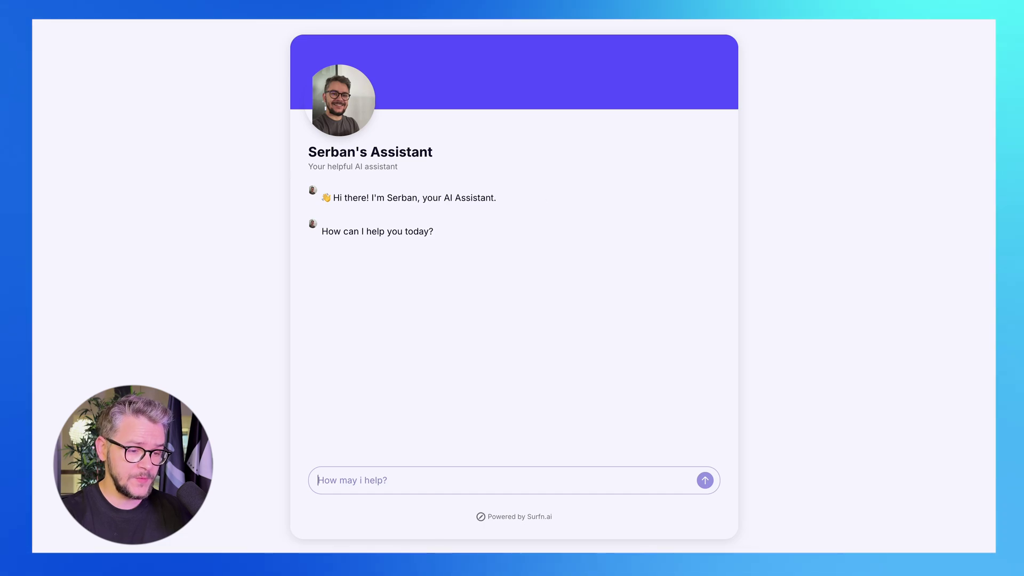
type("Hey there Serban, what do you do?")
Step: Send the agent a greeting and begin answering its three calorie-tracking questions
key("Return")
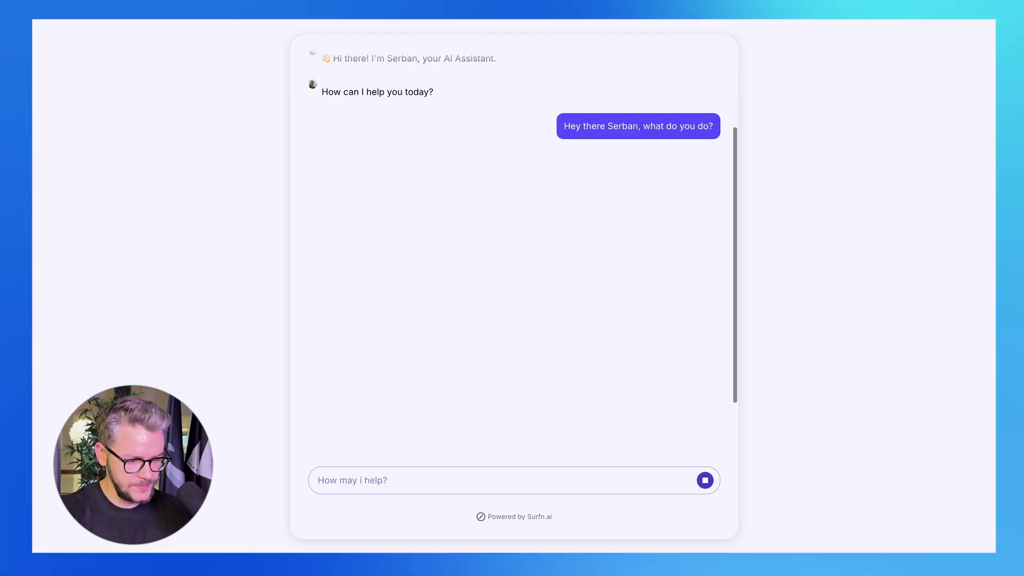
mouse_move(324, 106)
left_mouse_down()
mouse_move(411, 104)
mouse_move(605, 275)
left_mouse_up()
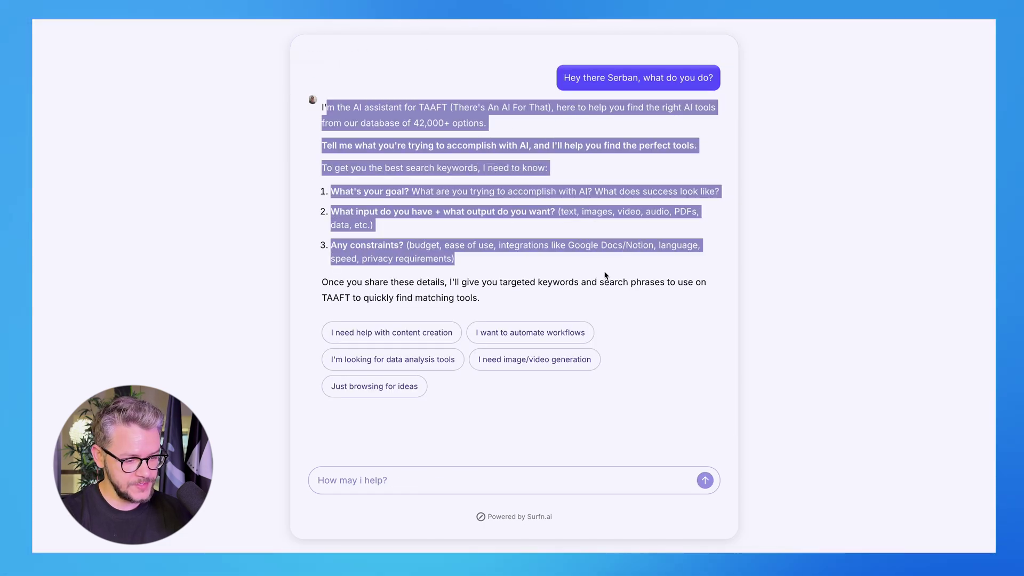
left_click(512, 246)
type("1. i want to track my calories ")
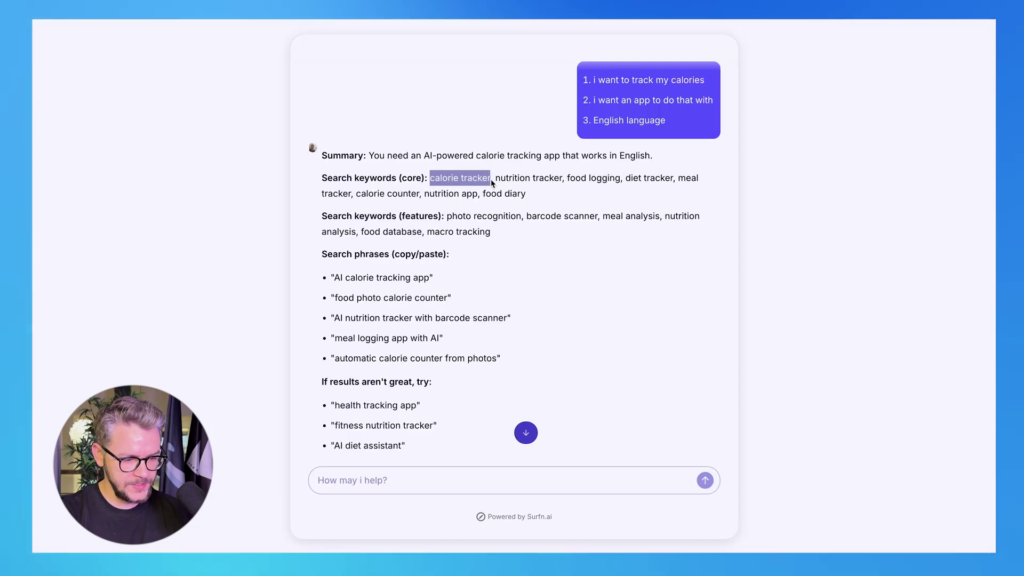
type("calorie tracker")
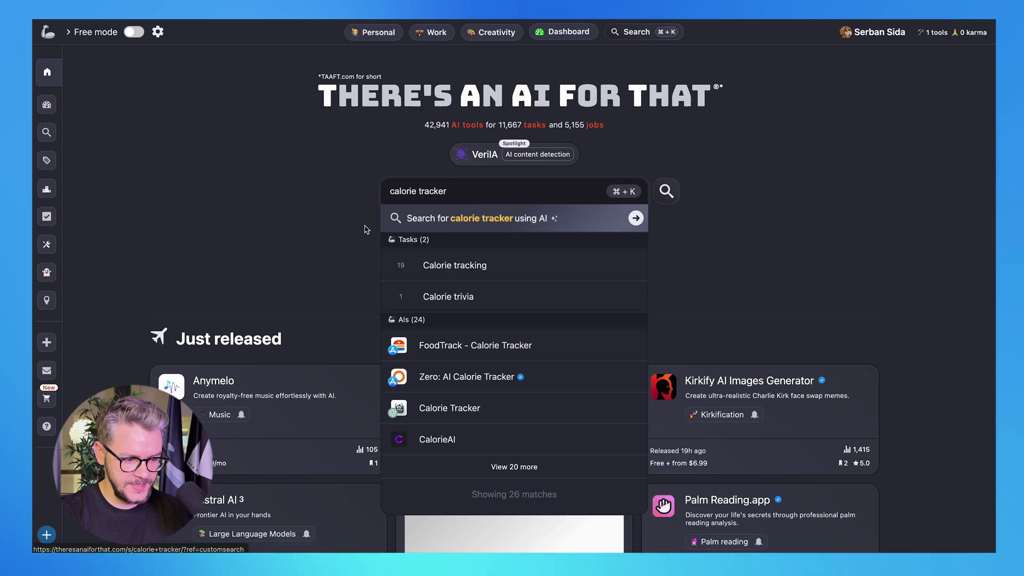
Step: Search There's An AI For That for 'calorie tracker' tools
key("Return")
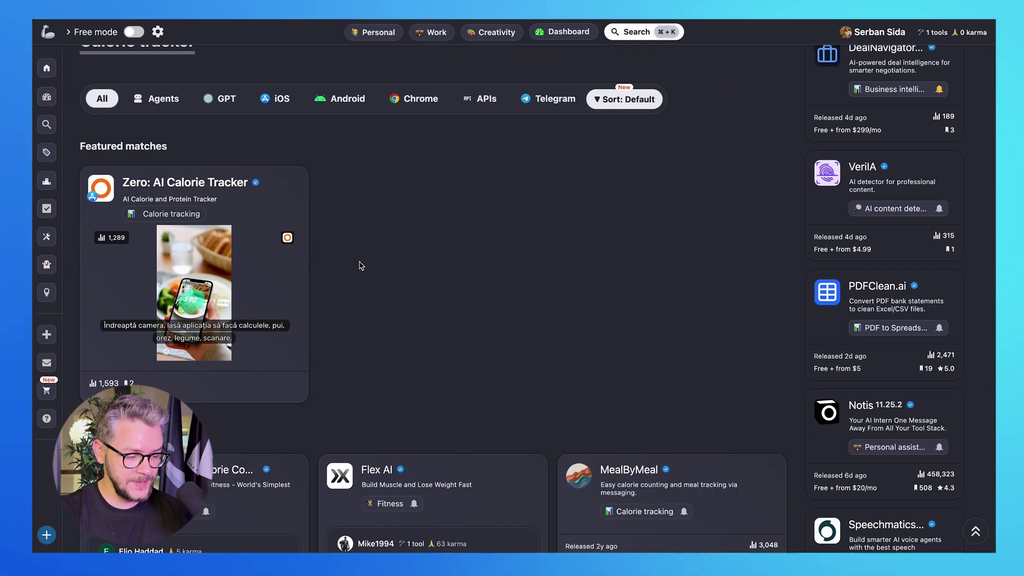
scroll(551, 226, "down", 10)
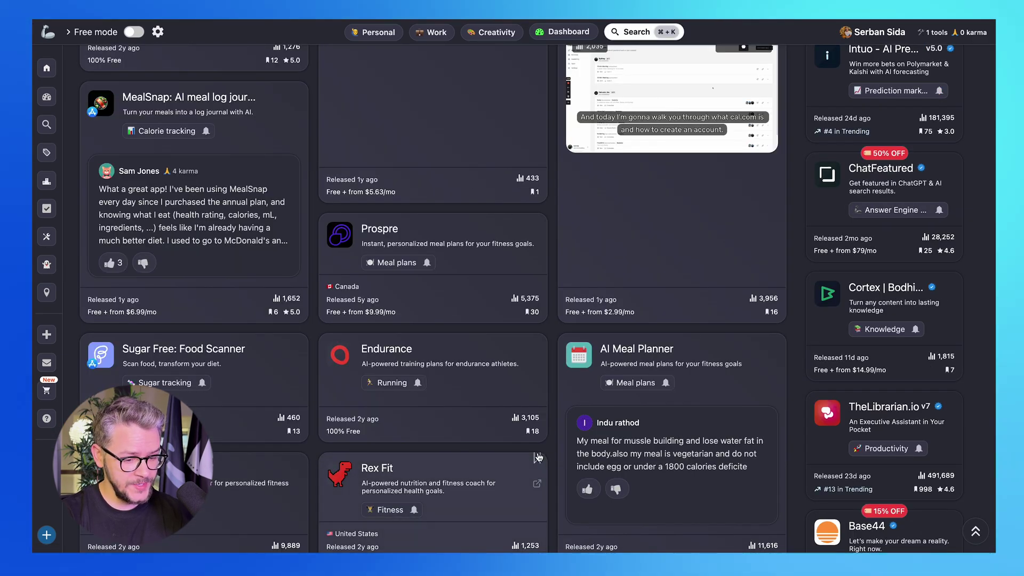
scroll(537, 457, "down", 5)
scroll(538, 457, "down", 5)
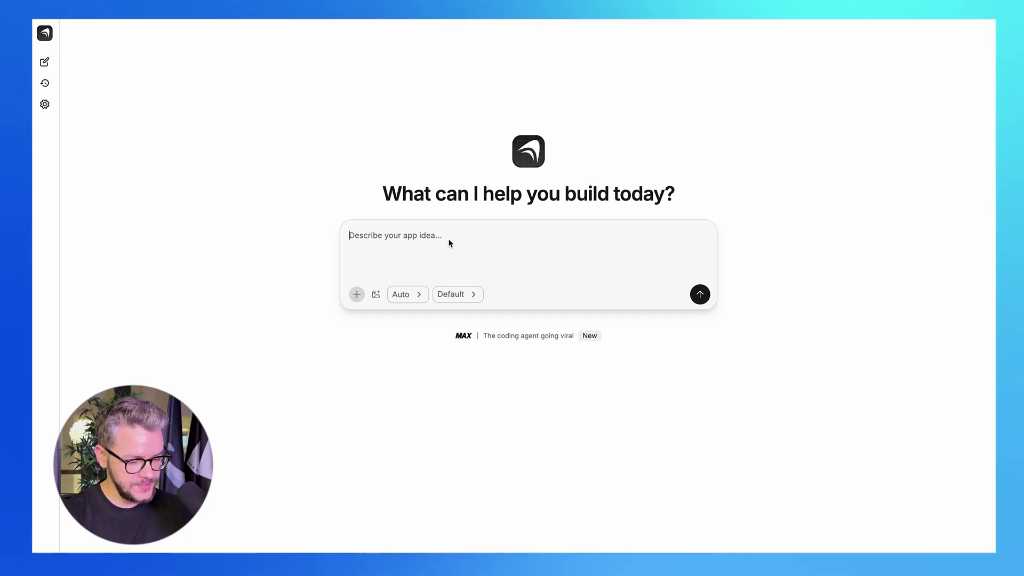
type("Build me a calorie tracker.")
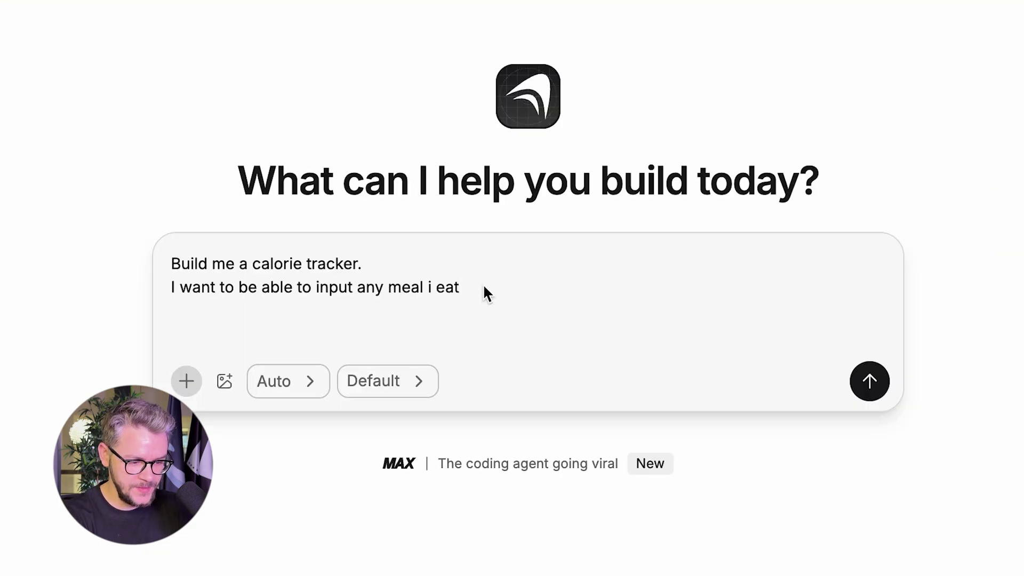
Step: Submit a multi-line prompt for meal logging, daily totals, tips, dark mode and deficit congratulations
key("shift+Return")
type("Gives me total calorie count for the day")
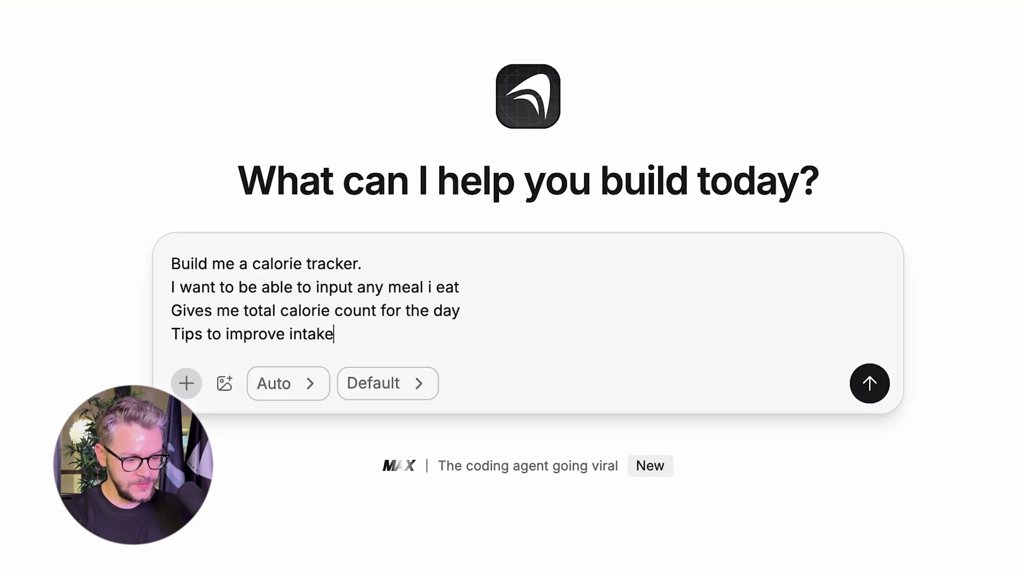
key("shift+Return")
type("Dark mode")
key("shift+Return")
type("Congratulations at the end of every day in which i am in a deficit")
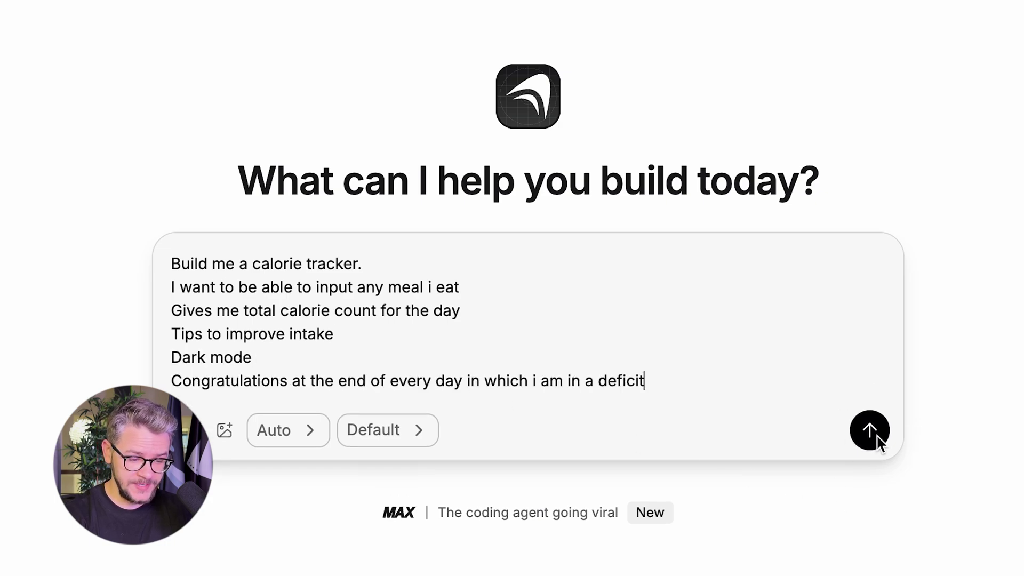
left_click(875, 435)
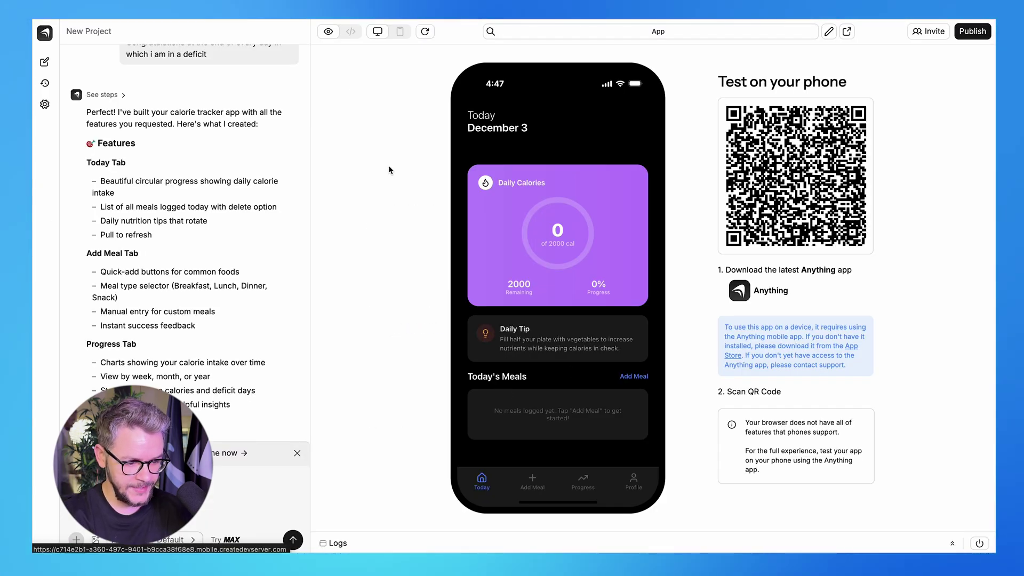
Step: Log a Breakfast meal of 3 eggs with 160 calories in the app preview
left_click(632, 377)
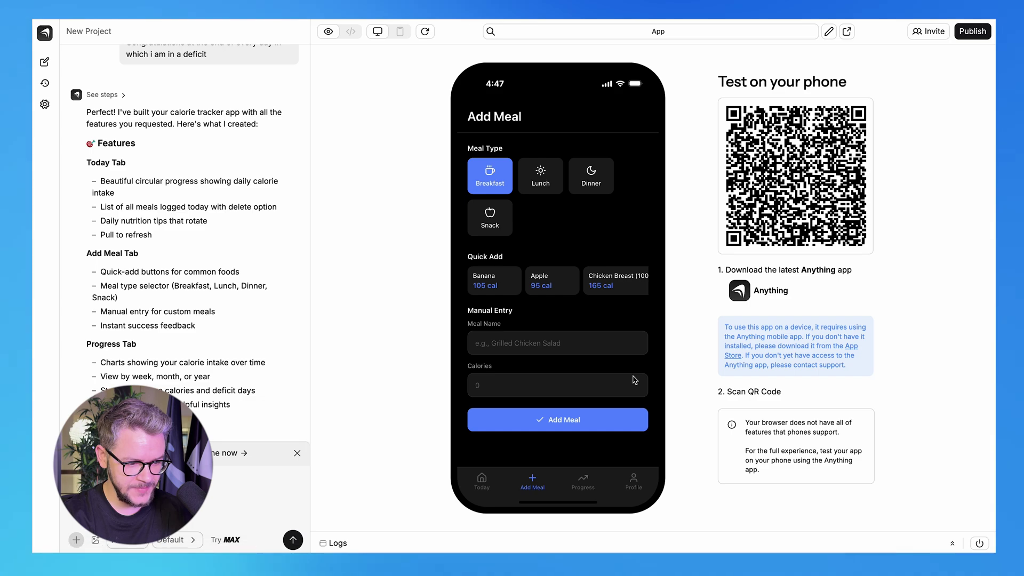
left_click(489, 216)
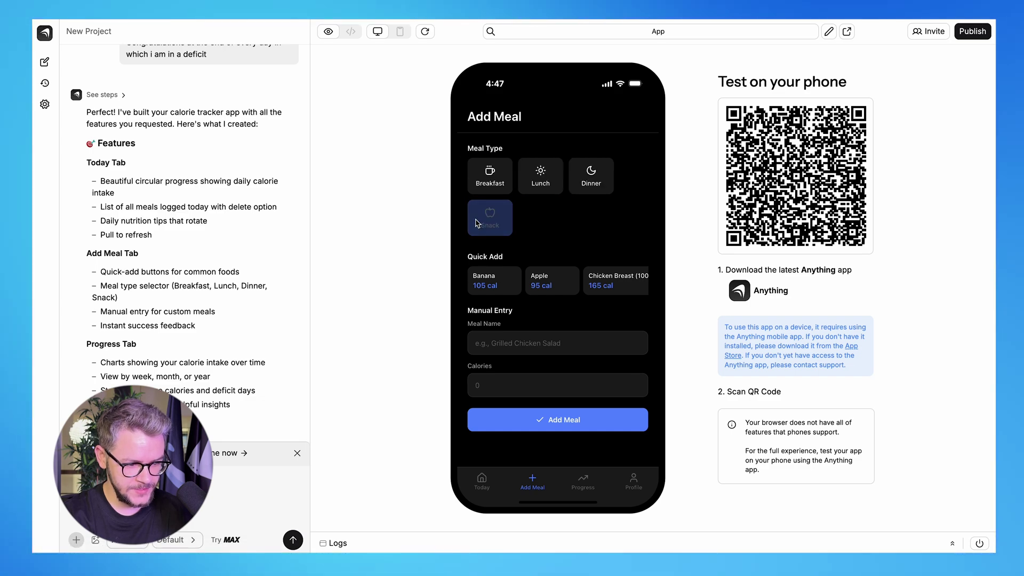
left_click(490, 176)
scroll(518, 319, "down", 1)
type("3 eggs")
key("Tab")
type("160")
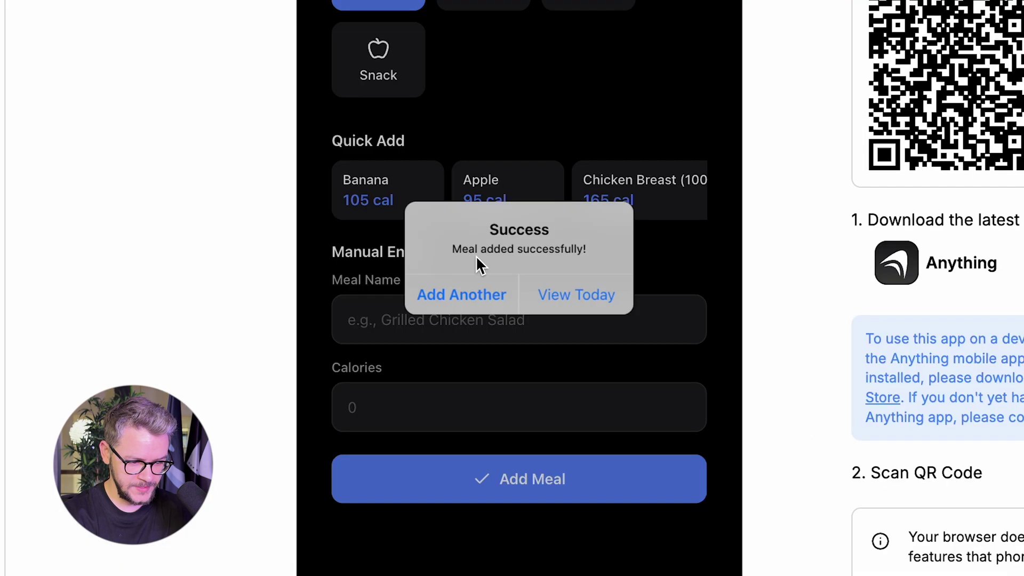
Step: Add Banana and Apple meals from the quick-add entries
left_click(588, 296)
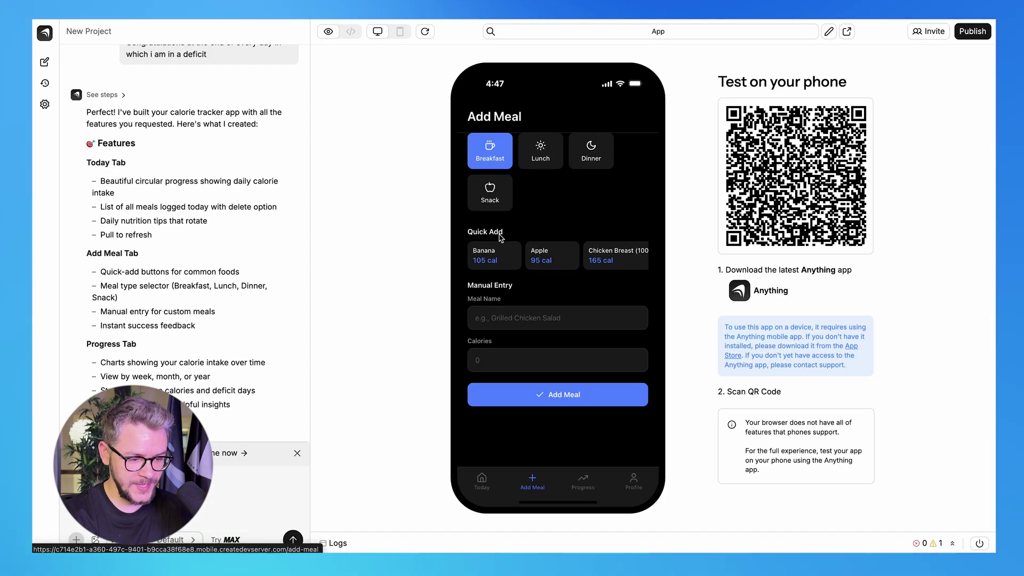
left_click(555, 392)
left_click(531, 304)
left_click(553, 254)
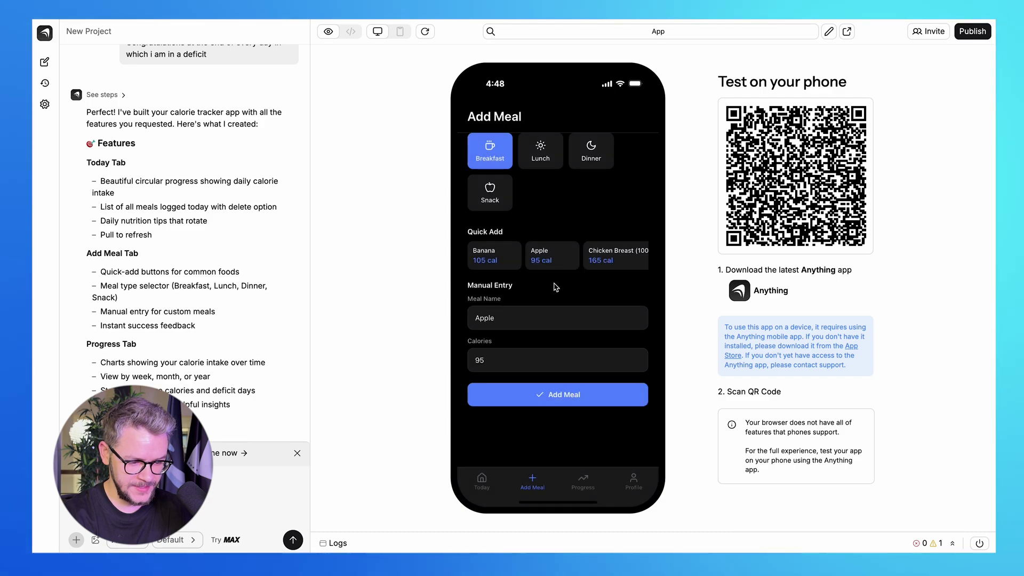
Step: Review the app's Progress and Profile screens
left_click(583, 482)
left_click(627, 487)
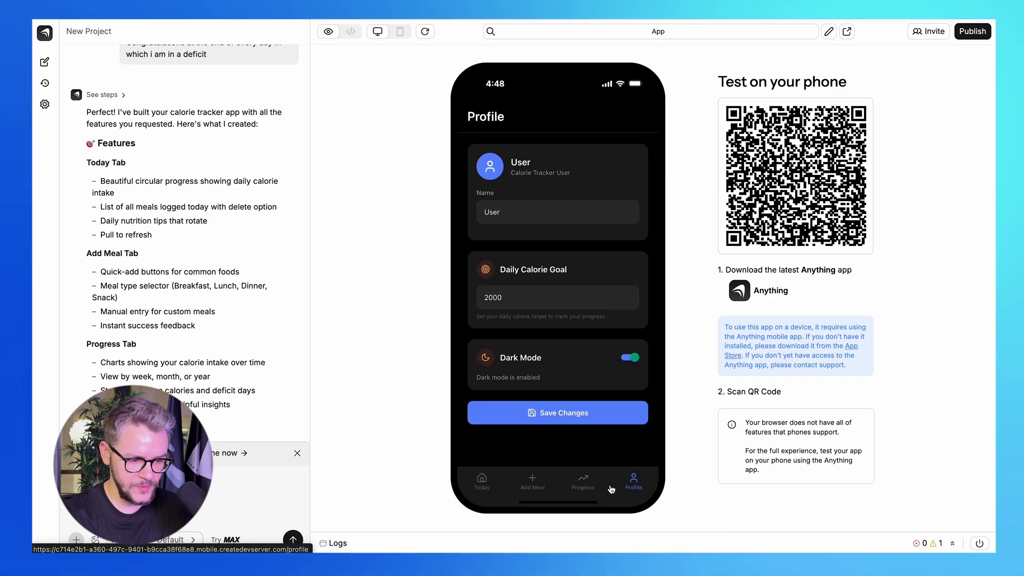
left_click(585, 482)
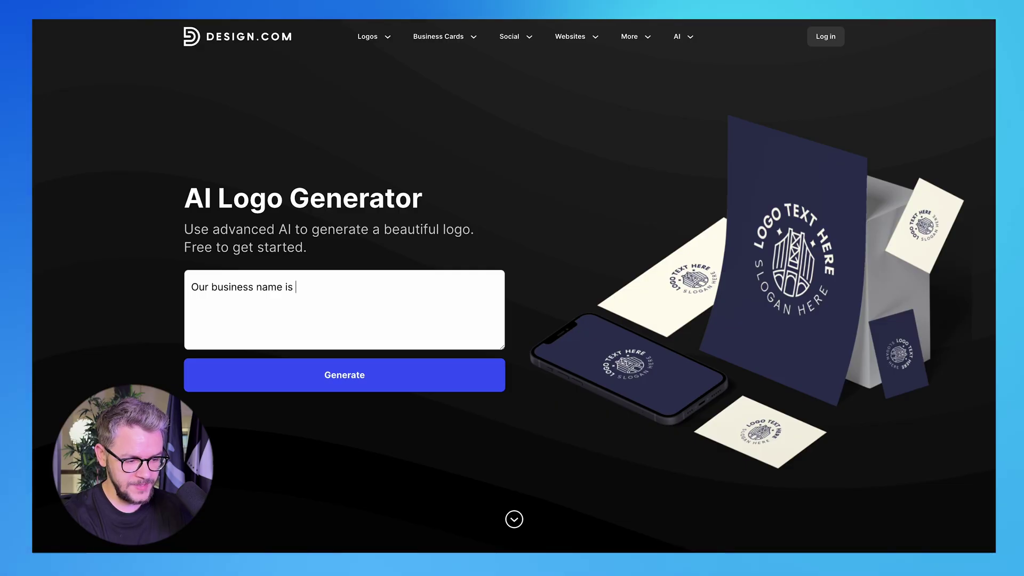
type("Best Sound Systems a")
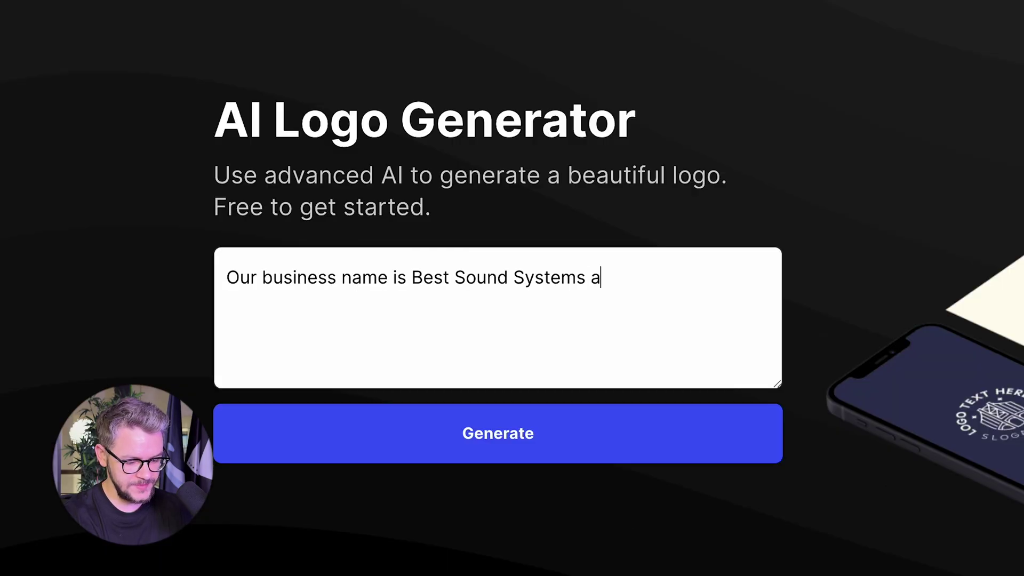
type("nd we design high performance sound bars")
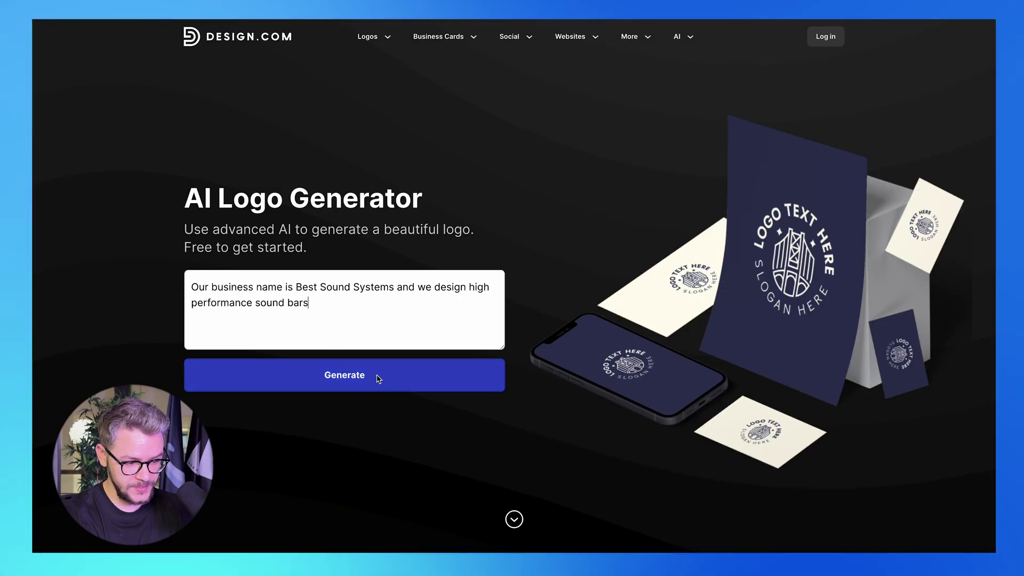
Step: Generate Best Sound Systems sound-bar logos and jump to the last results page, 300
left_click(377, 378)
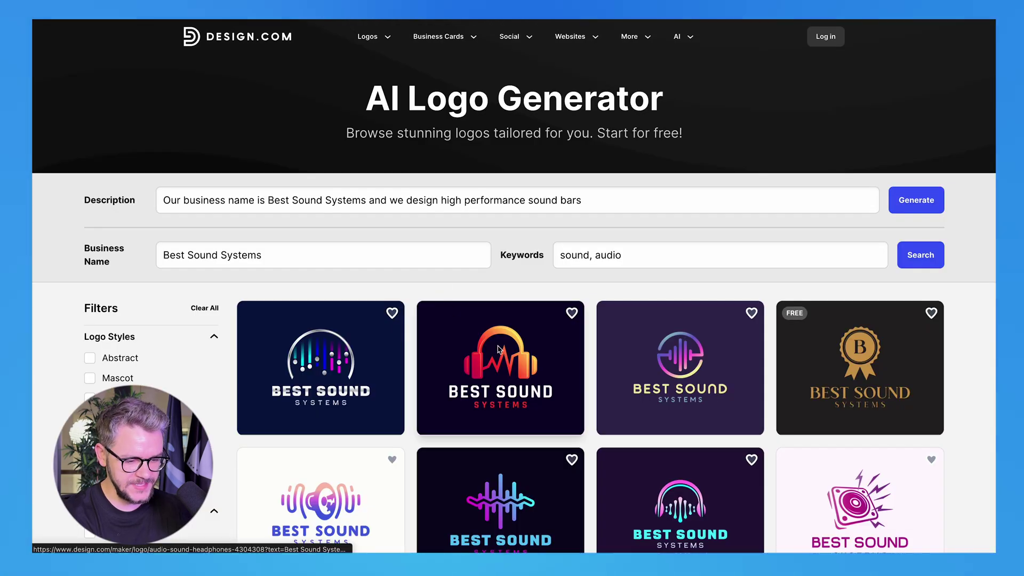
scroll(464, 320, "down", 2)
scroll(489, 353, "down", 4)
scroll(490, 352, "down", 4)
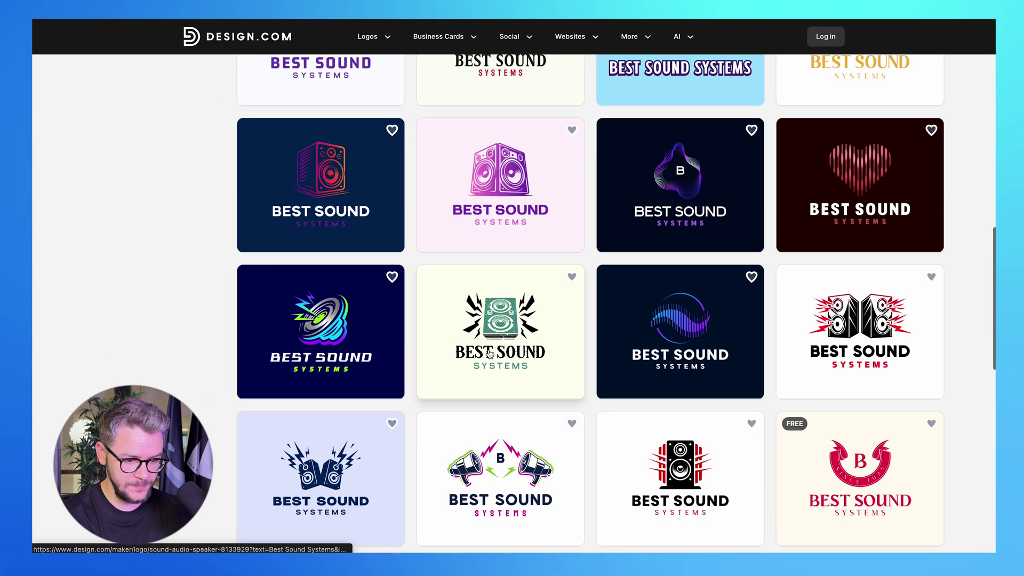
scroll(488, 354, "down", 2)
scroll(687, 358, "down", 3)
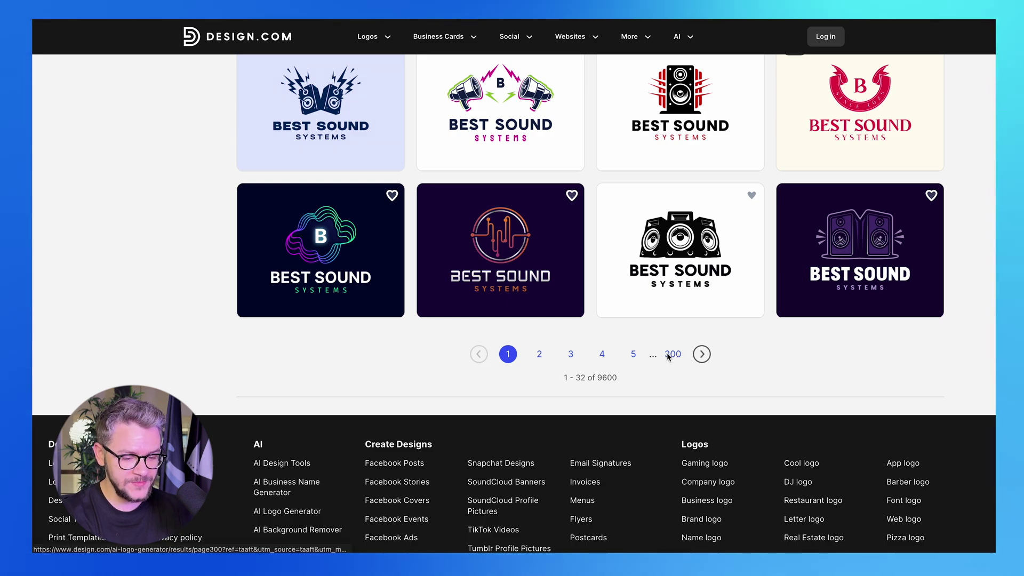
left_click(668, 354)
scroll(612, 303, "down", 4)
scroll(611, 305, "down", 2)
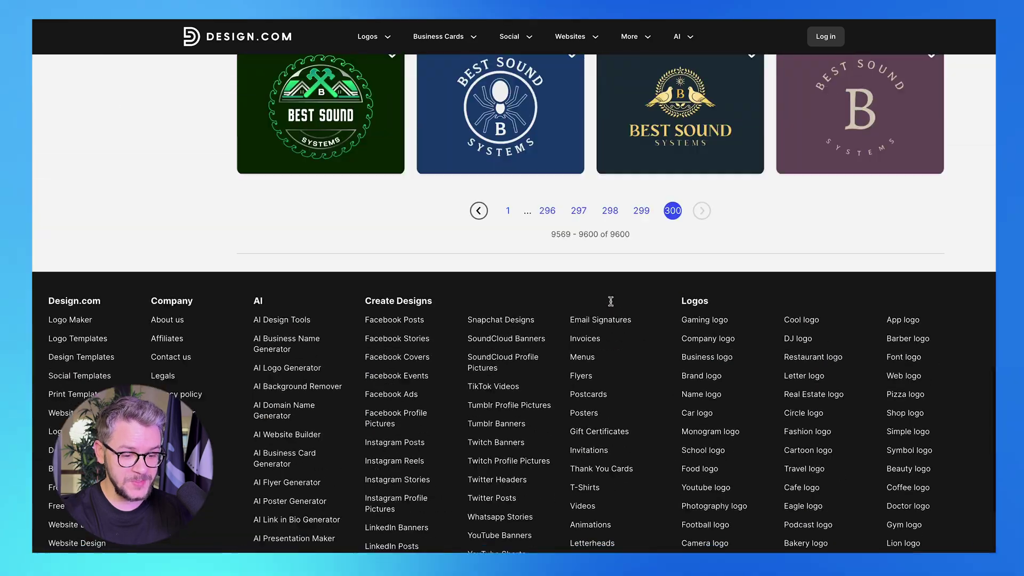
scroll(611, 299, "up", 2)
Step: From results page 296, set up the logo with the red palette, its text and a layout
left_click(547, 337)
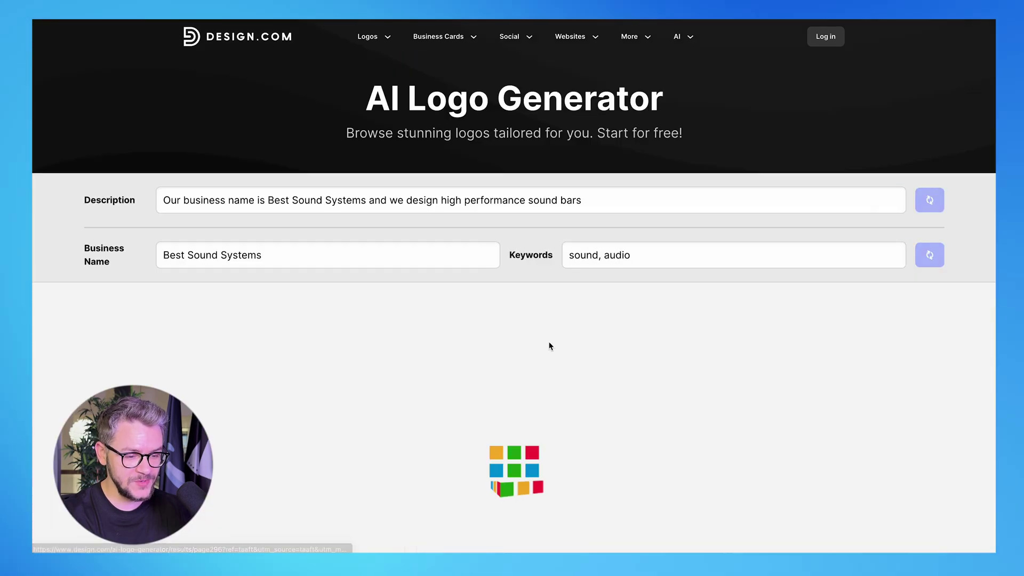
scroll(498, 406, "down", 5)
scroll(522, 430, "down", 3)
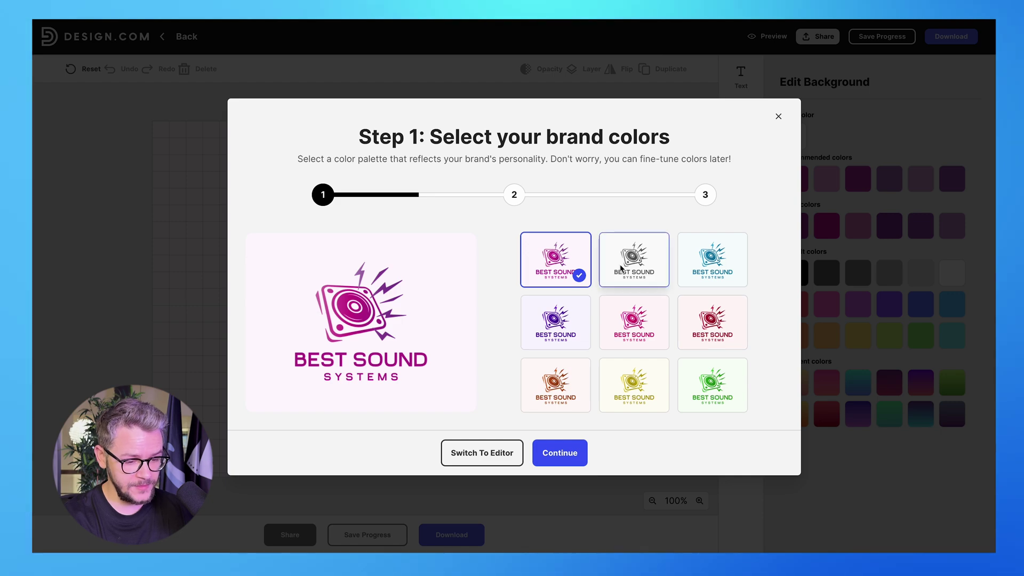
left_click(708, 326)
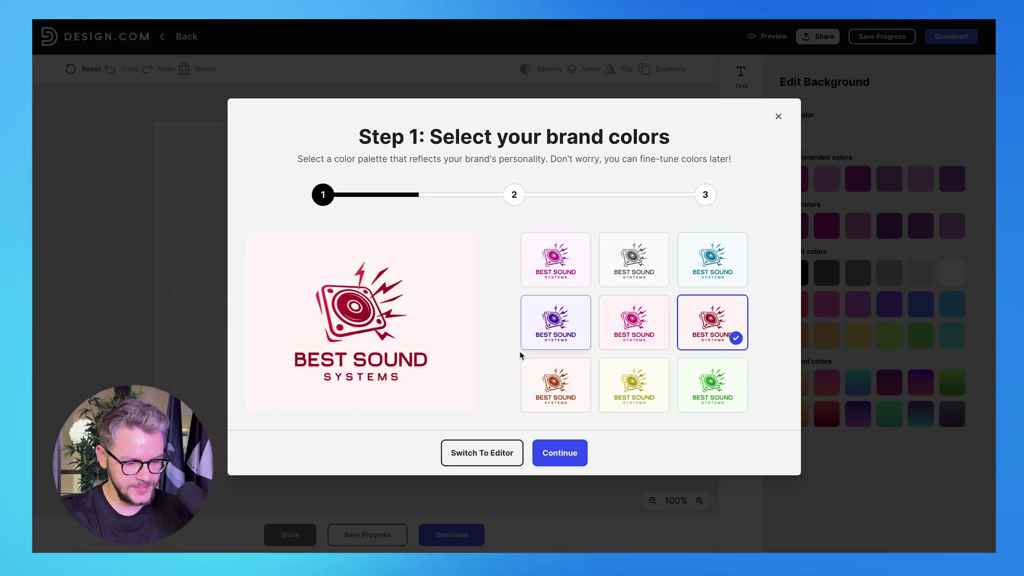
left_click(552, 448)
left_click(580, 450)
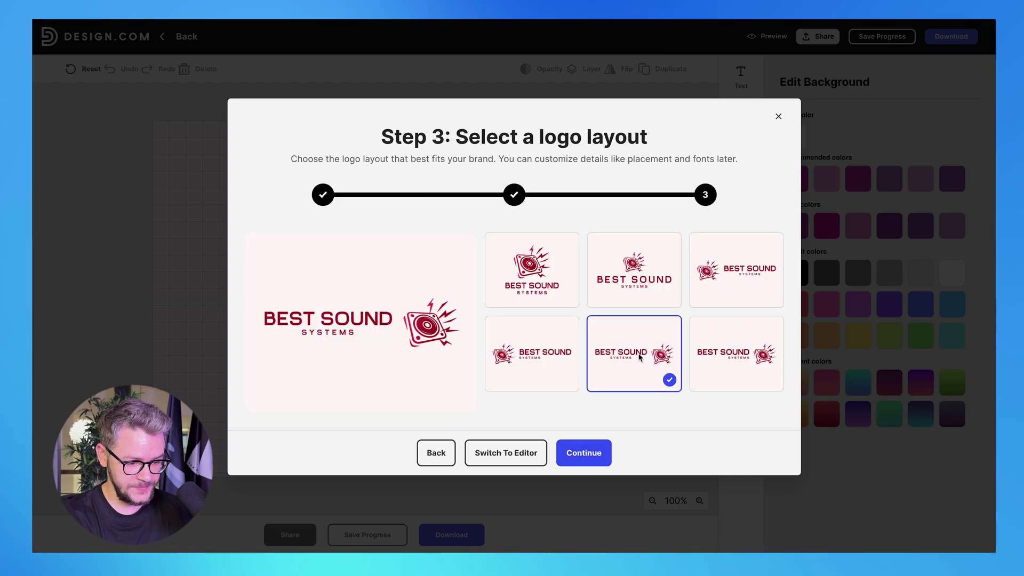
left_click(588, 458)
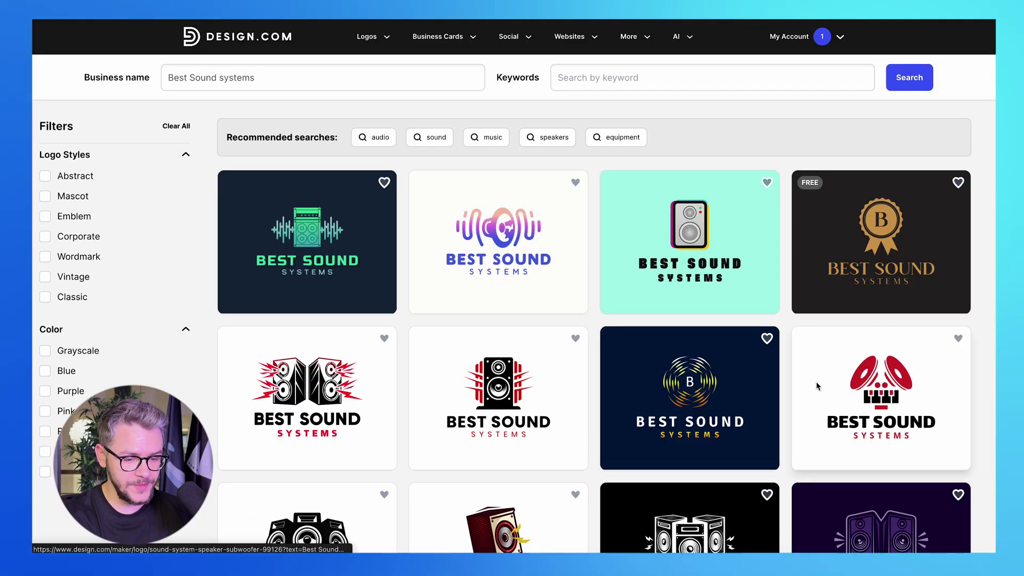
scroll(816, 385, "down", 1)
scroll(791, 289, "down", 2)
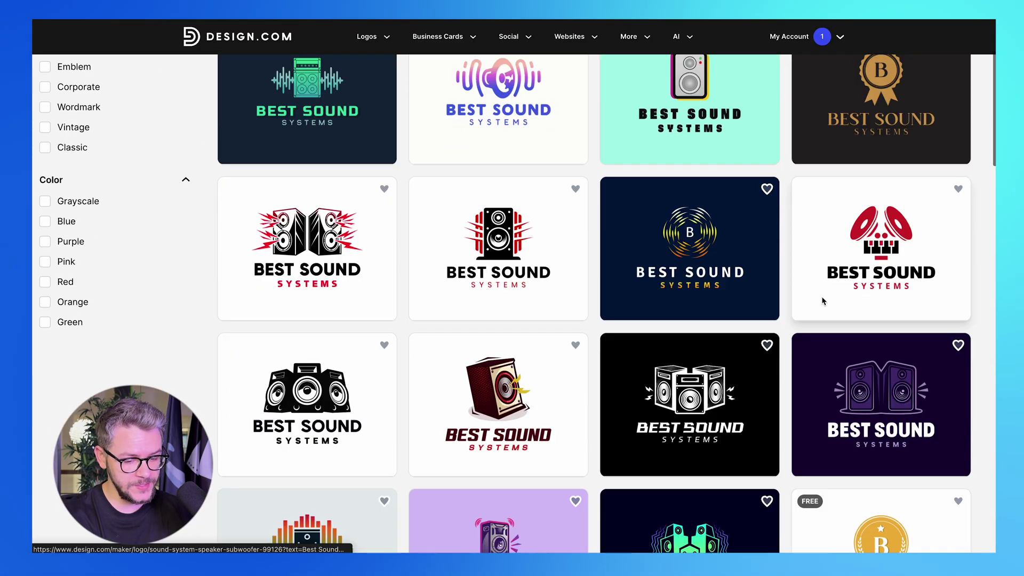
scroll(823, 297, "up", 2)
scroll(838, 165, "down", 4)
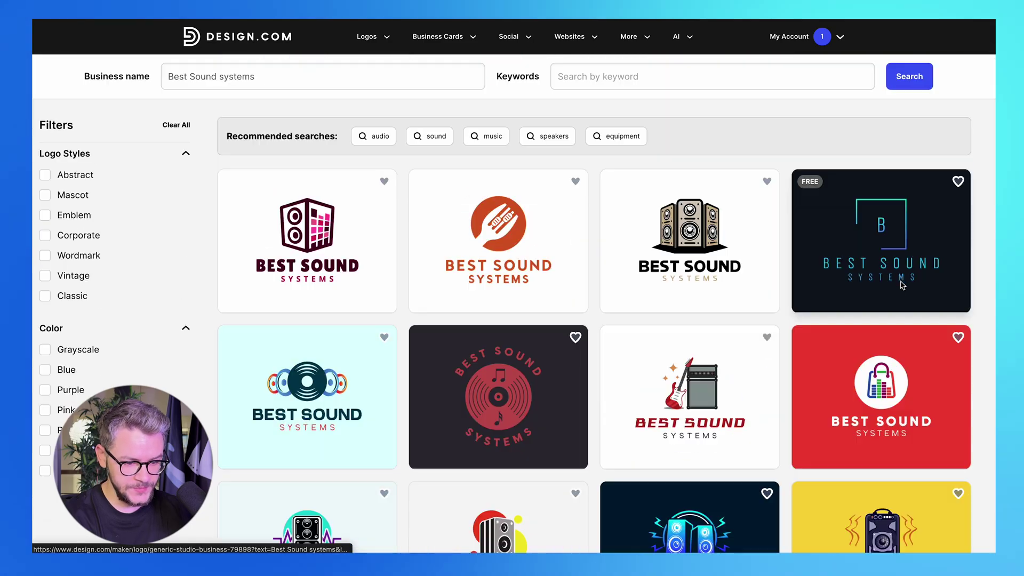
scroll(914, 218, "down", 5)
scroll(914, 218, "down", 5)
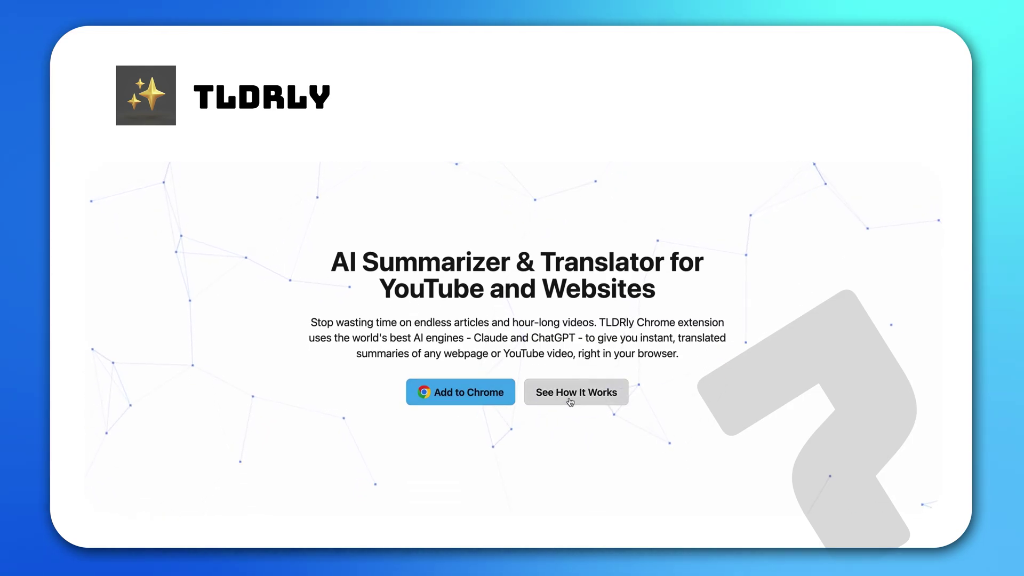
Step: View TLDRly's How It Works and Chrome listing, then translate the 1880s video summary into Korean
left_click(557, 396)
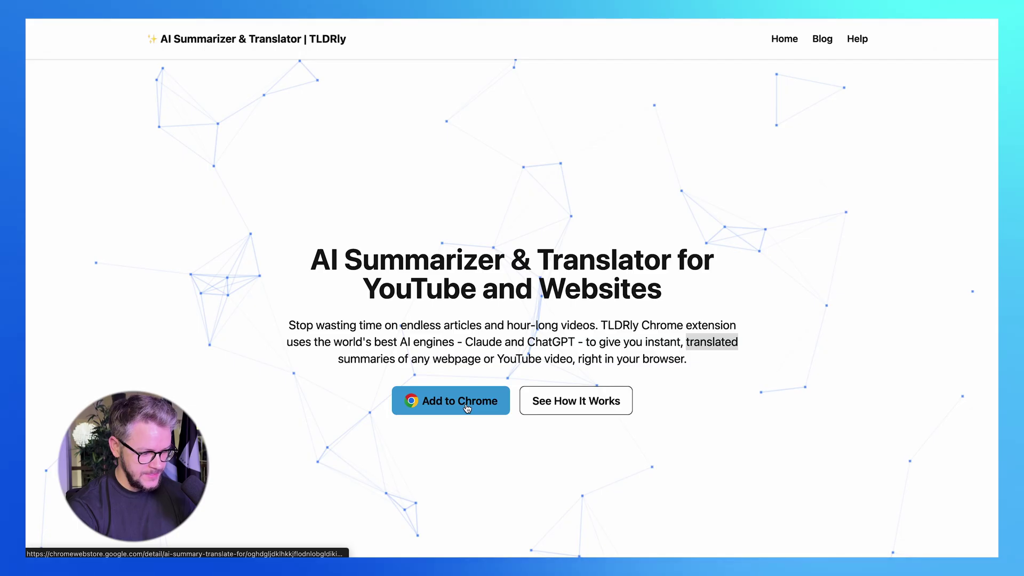
left_click(429, 395)
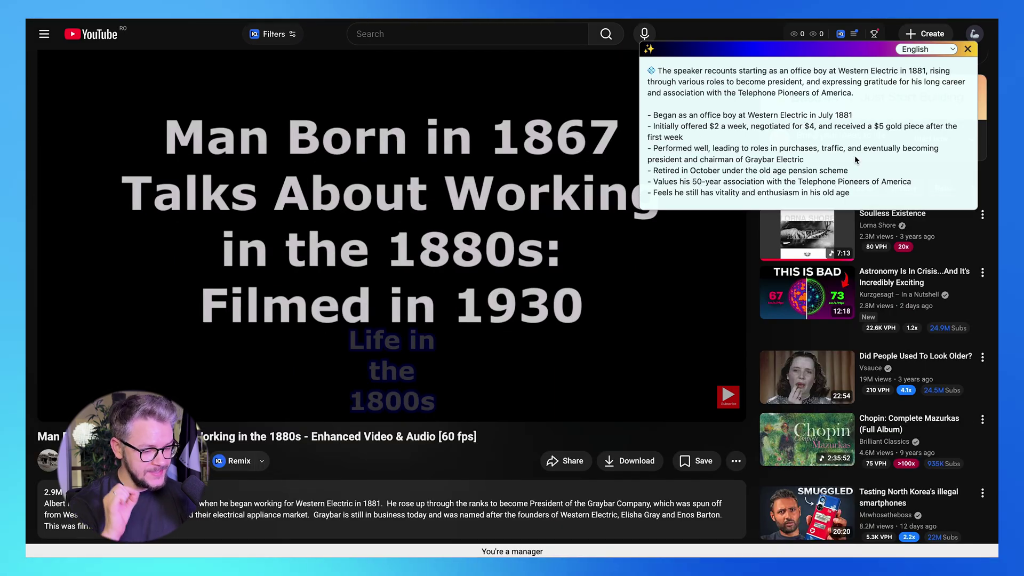
left_click(926, 50)
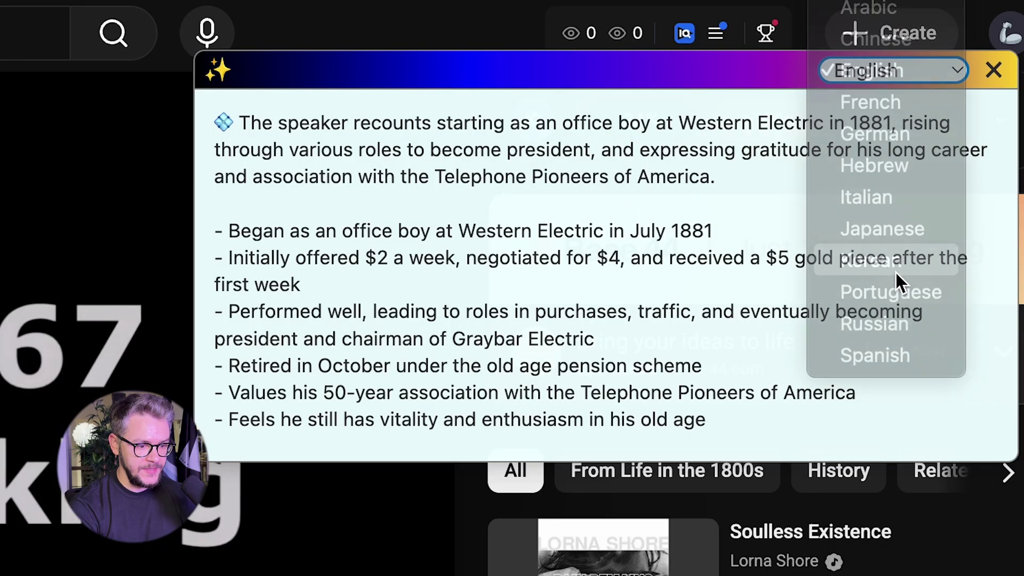
left_click(895, 261)
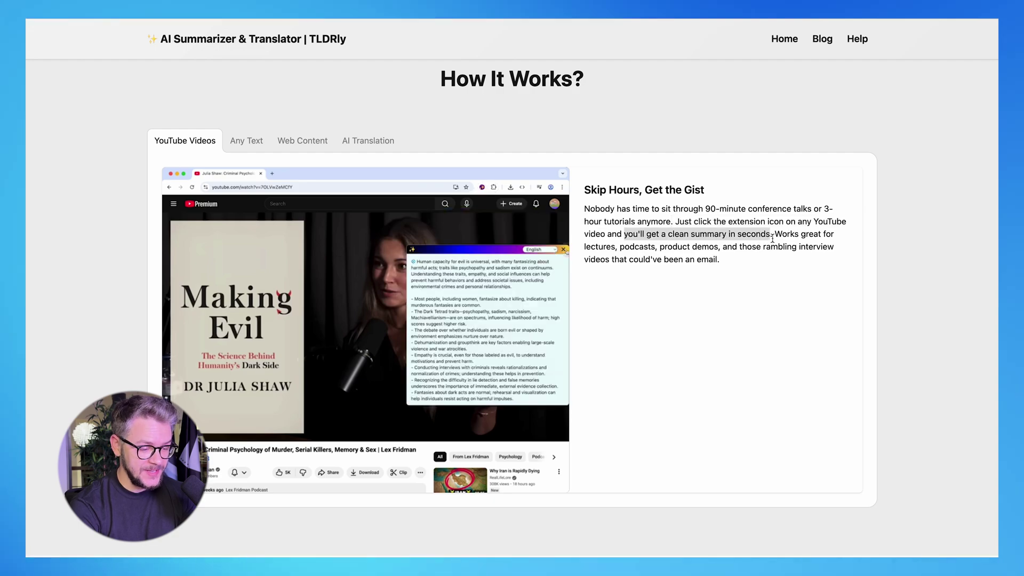
left_click(785, 259)
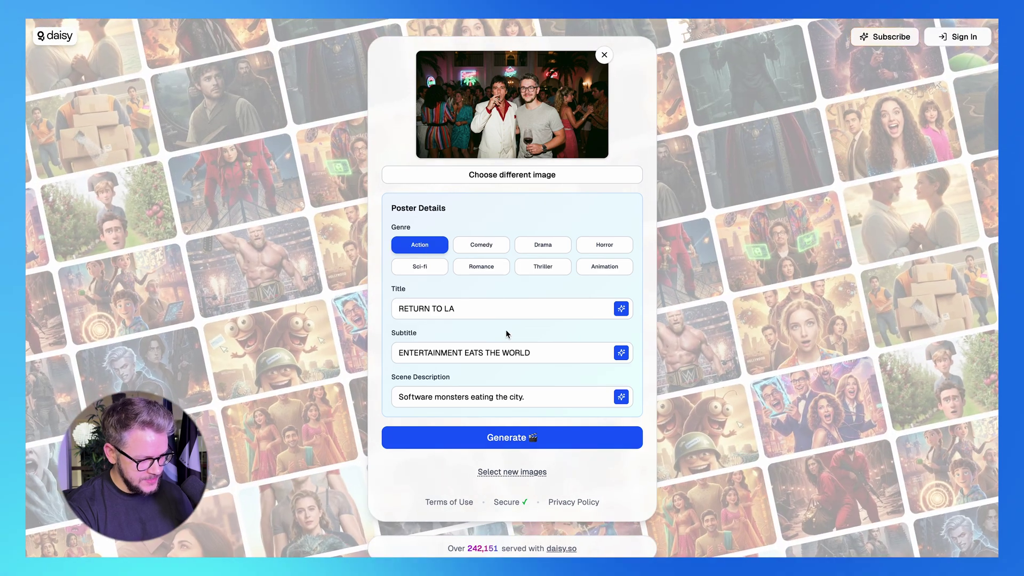
Step: Enter the RETURN TO MIAMI title, THE WORLD IS YOURS subtitle and Scarface-in-Miami scene, then generate the poster
left_click(454, 311)
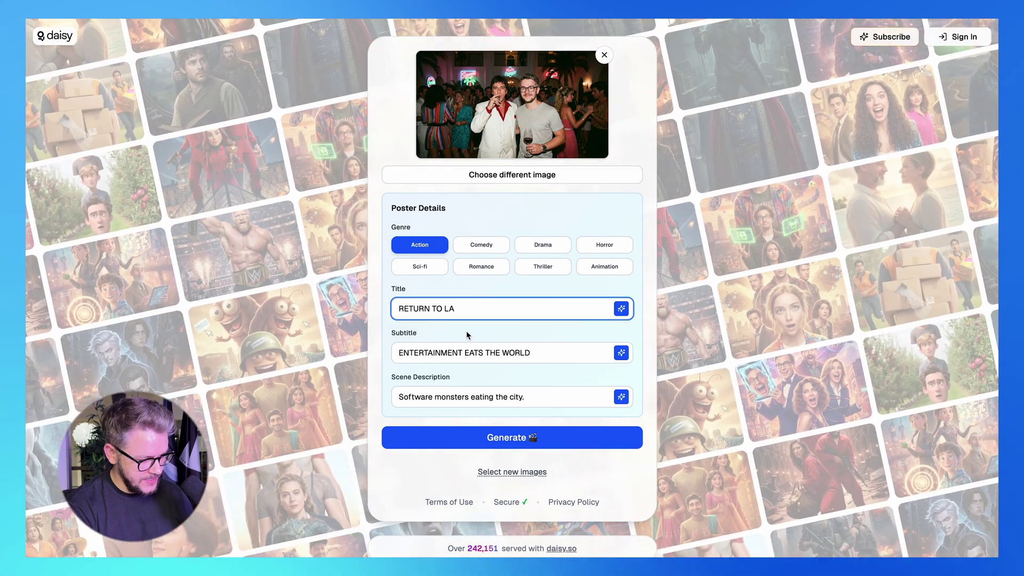
key("BackSpace")
key("BackSpace")
type("MIAMI")
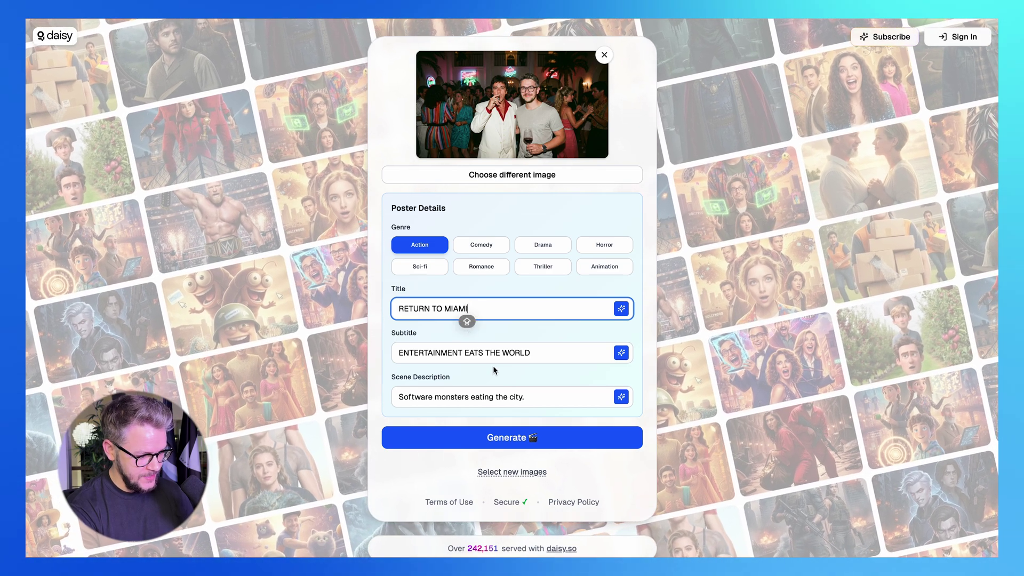
key("Tab")
type("THE WORLD IS YOURS")
key("Tab")
type("Scarface is back in Miami")
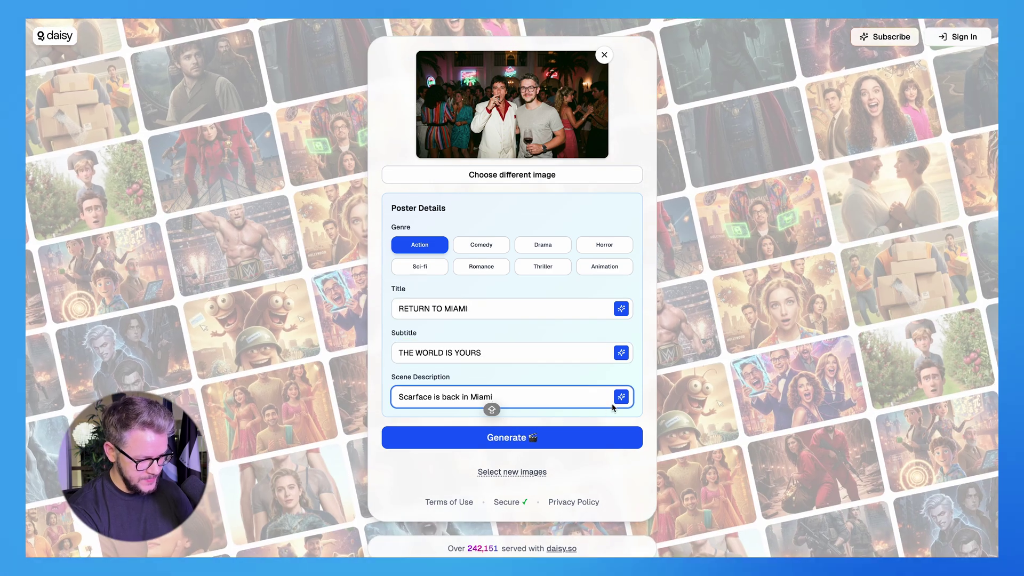
left_click(558, 441)
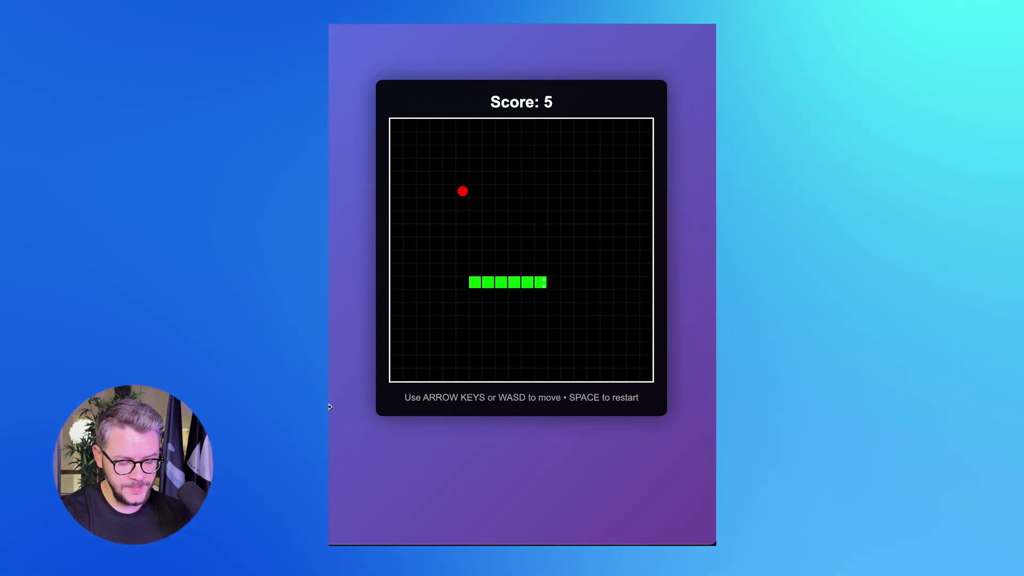
Step: Play the snake game with the arrow keys, then submit the colour-change question to the agent
key("Down")
key("Right")
key("Up")
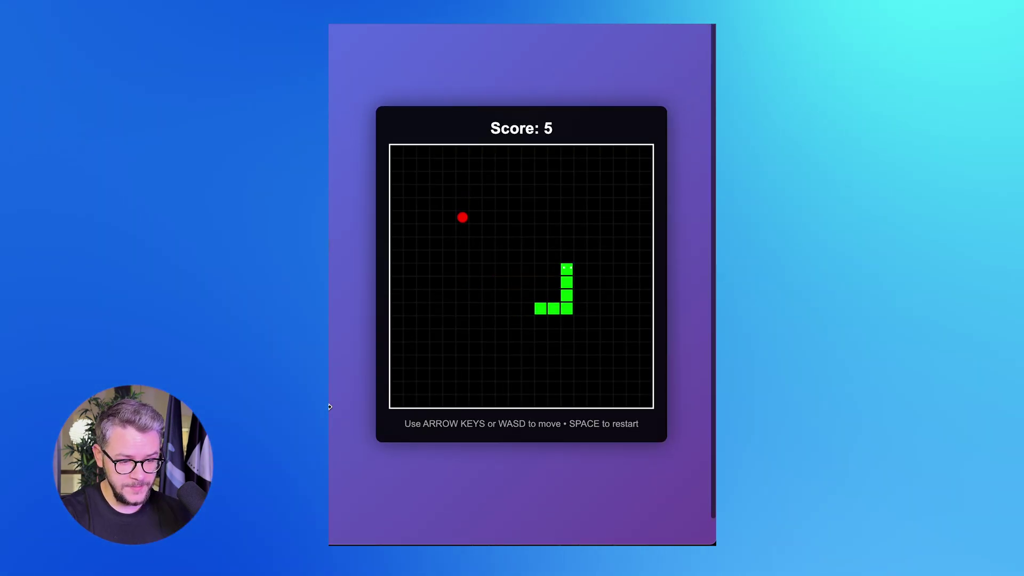
key("Left")
key("Up")
key("Left")
key("Down")
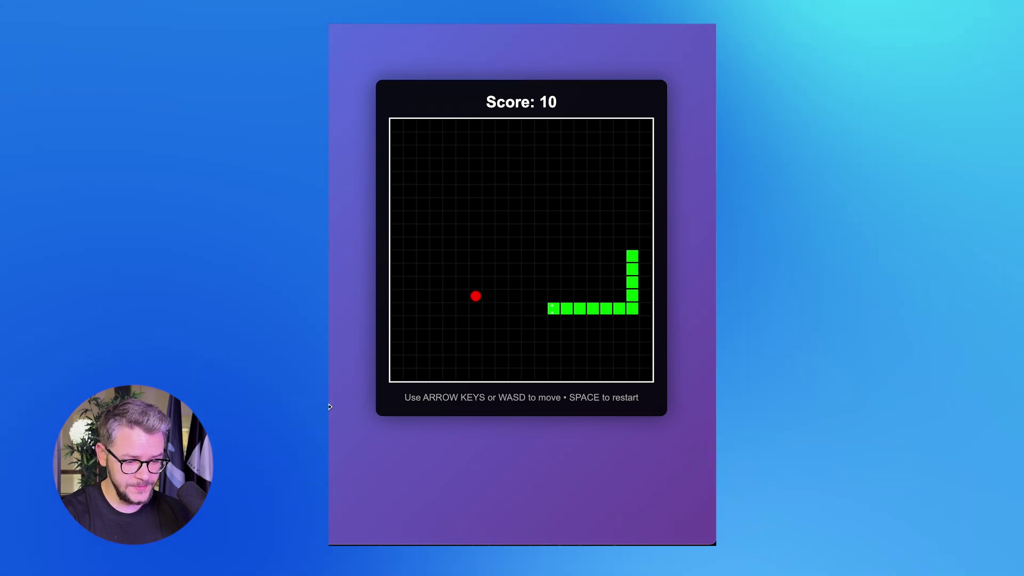
key("Up")
key("Left")
key("Down")
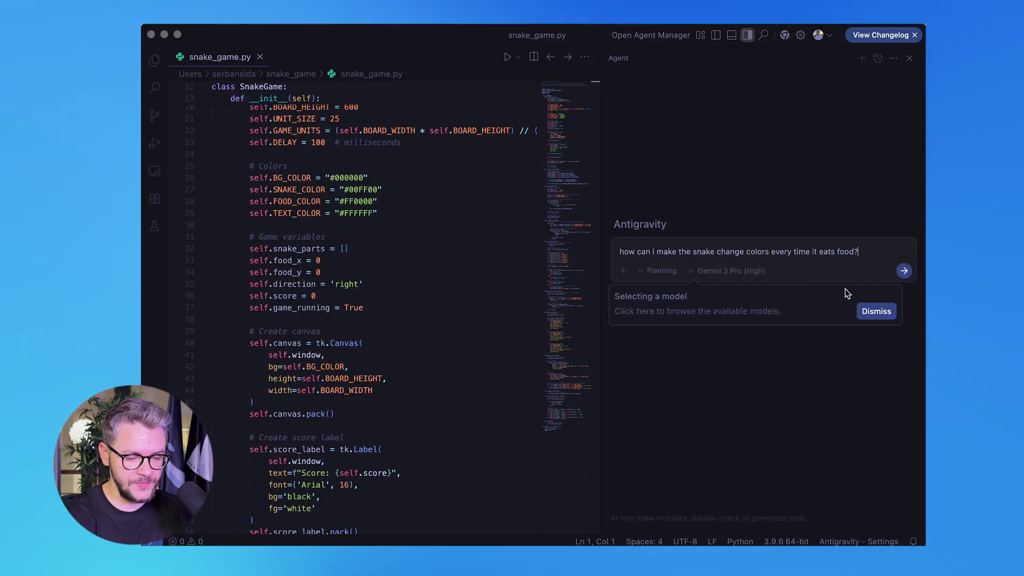
key("Return")
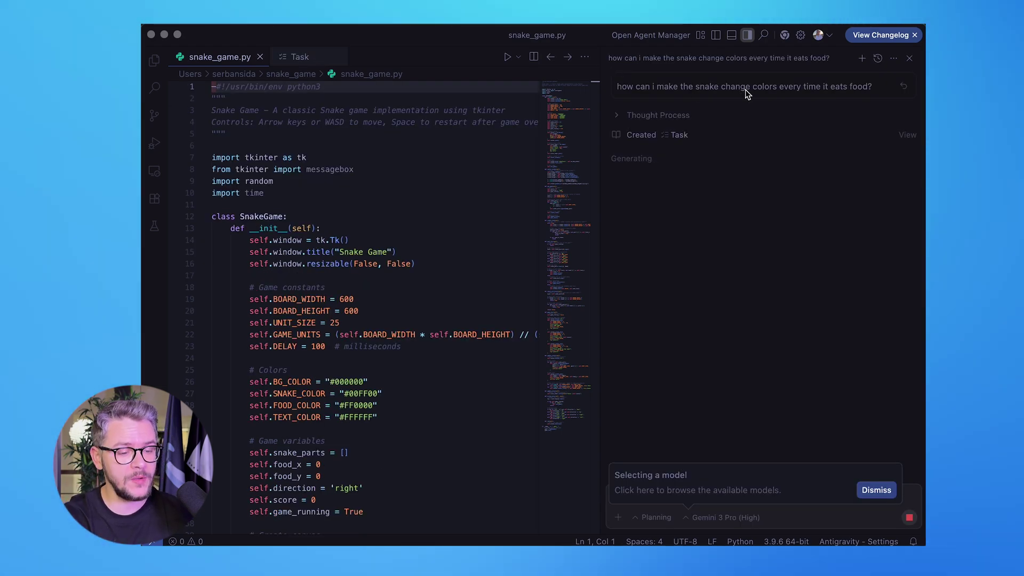
Step: Review the agent's reasoning, then play the updated game to see the snake recolour after eating
left_click_drag(627, 164, 782, 170)
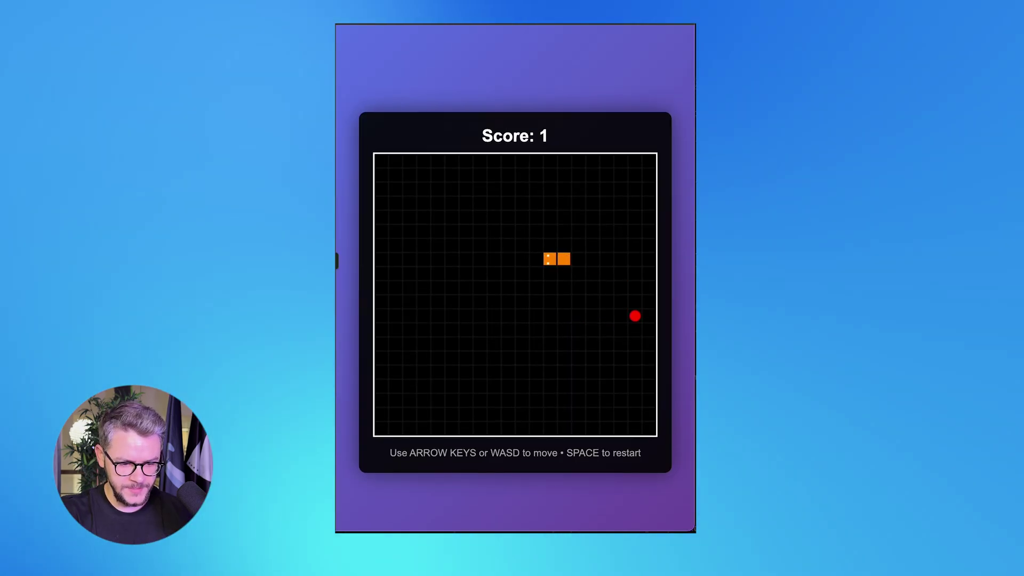
key("Up")
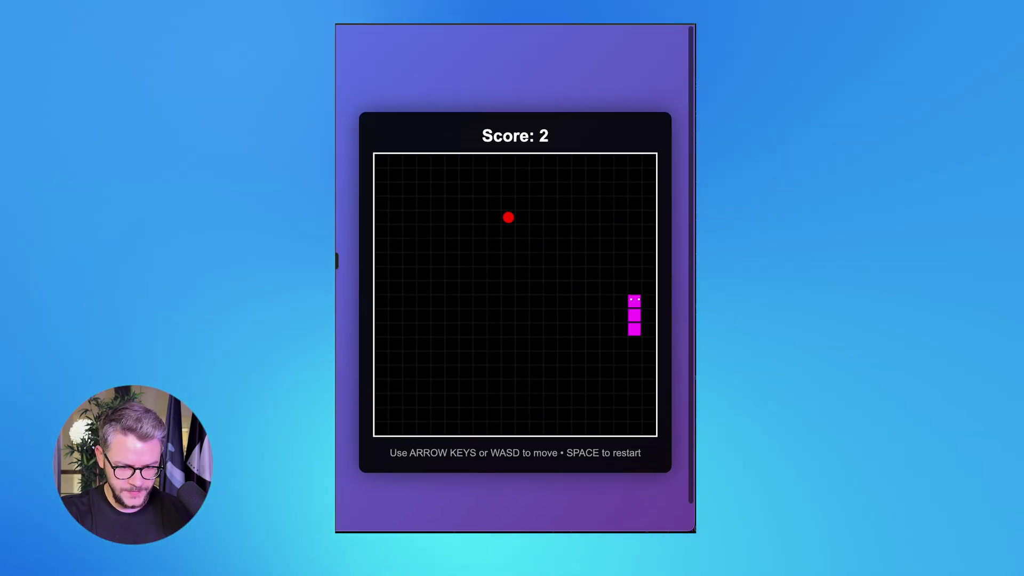
key("Left")
key("Down")
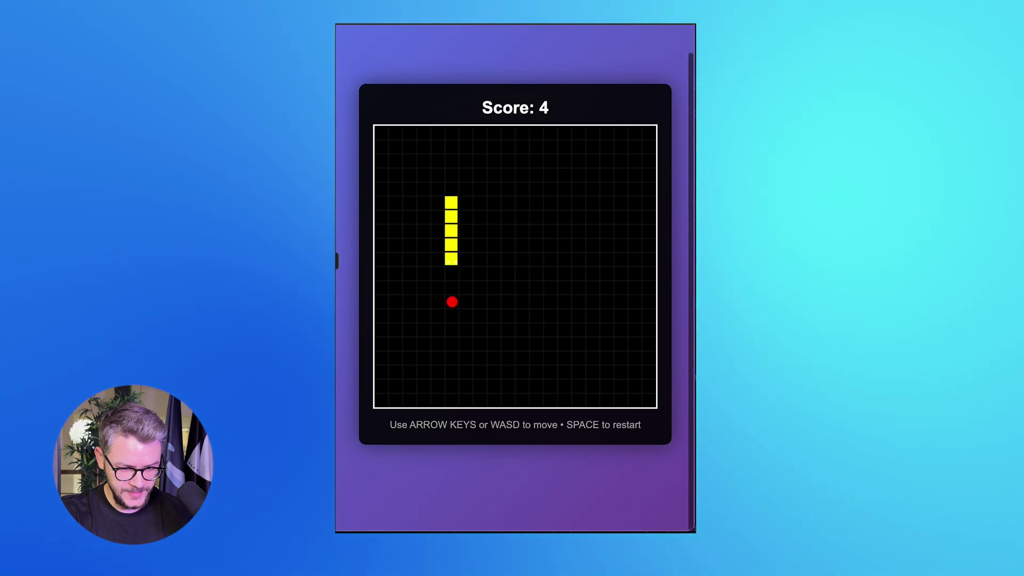
key("Right")
key("Up")
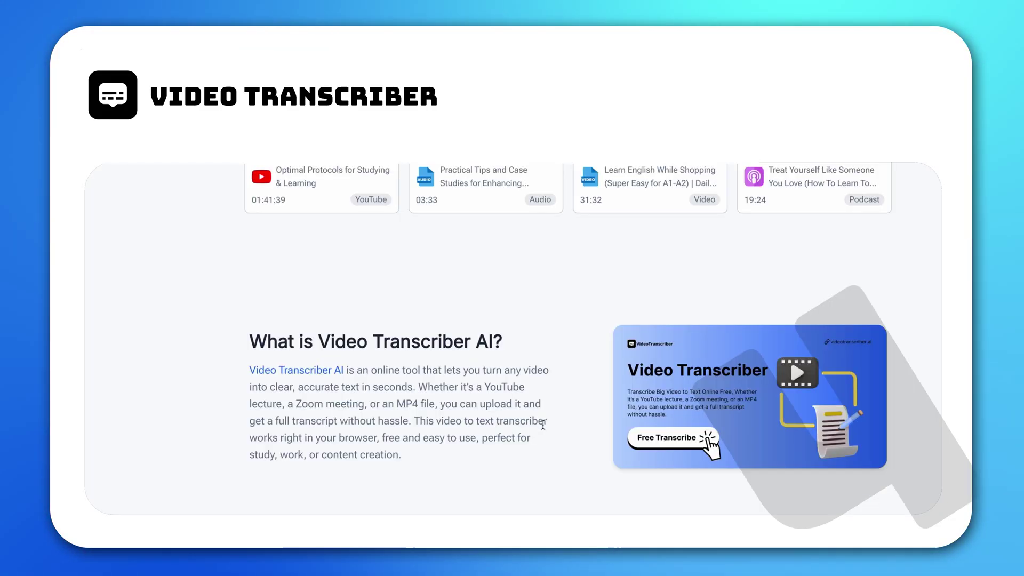
scroll(581, 430, "down", 3)
scroll(657, 444, "down", 2)
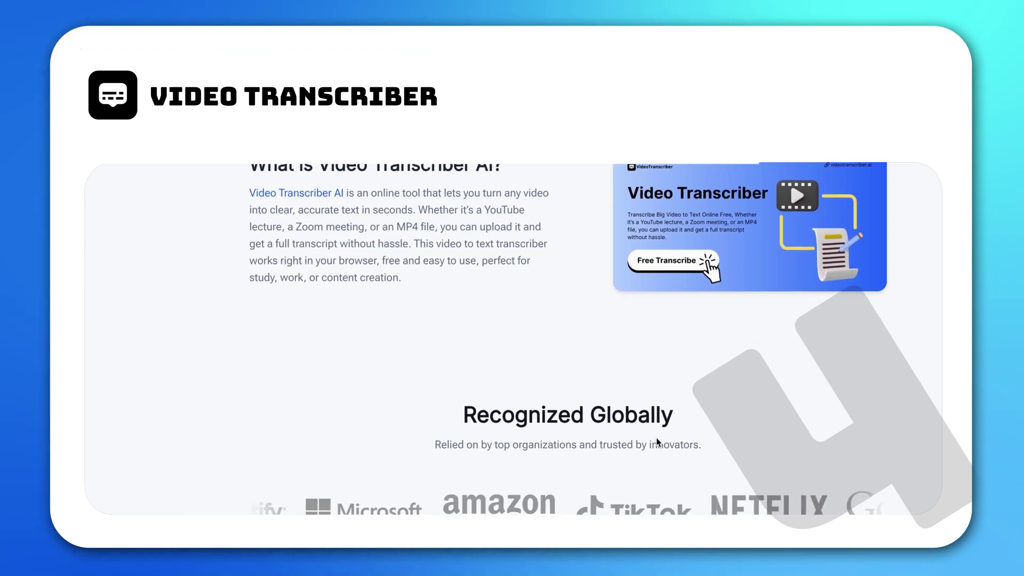
scroll(657, 444, "down", 5)
scroll(673, 452, "down", 2)
scroll(672, 452, "down", 3)
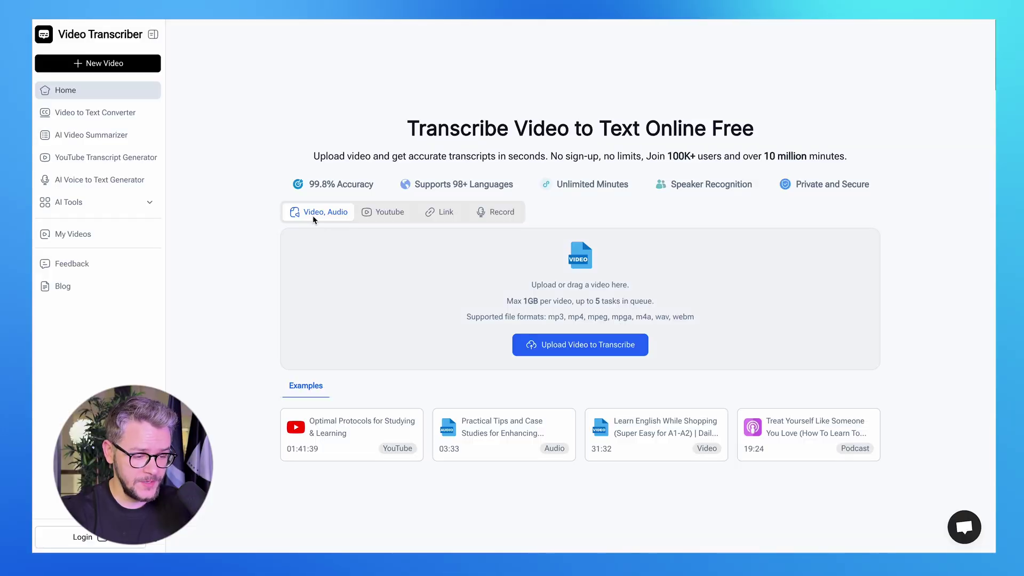
Step: Get a transcript of the YouTube video by pasting its link under the Youtube option
left_click(358, 219)
left_click(553, 311)
type("https://www.youtube.com/watch?v=3yaDvb41Hbo&t=221s")
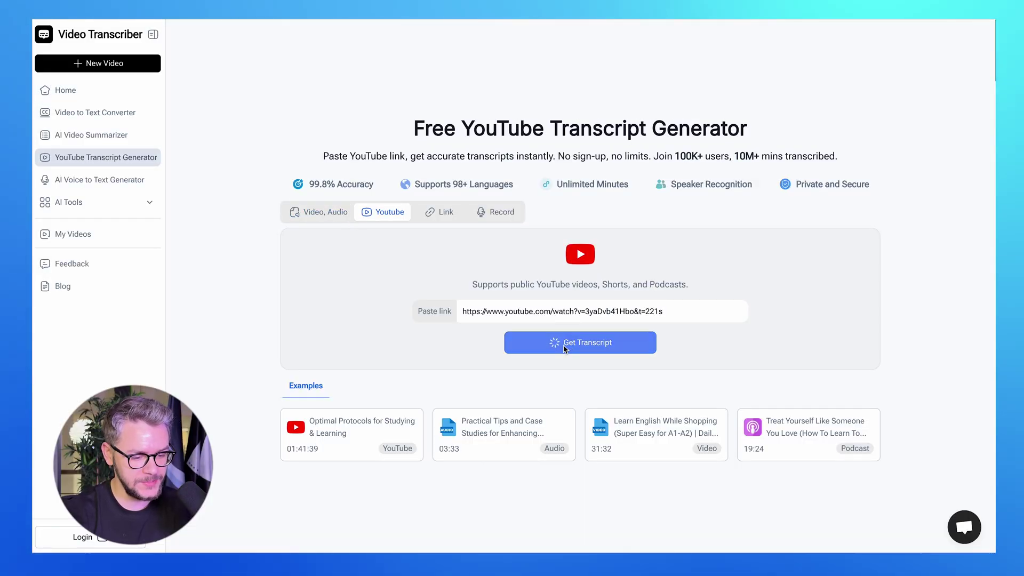
left_click(560, 342)
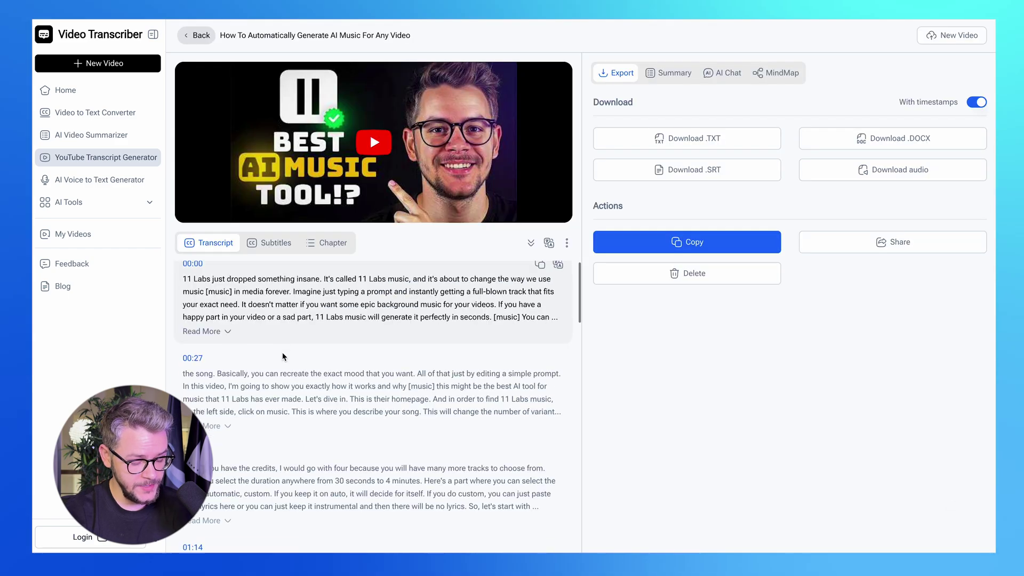
scroll(282, 352, "down", 10)
scroll(282, 352, "down", 2)
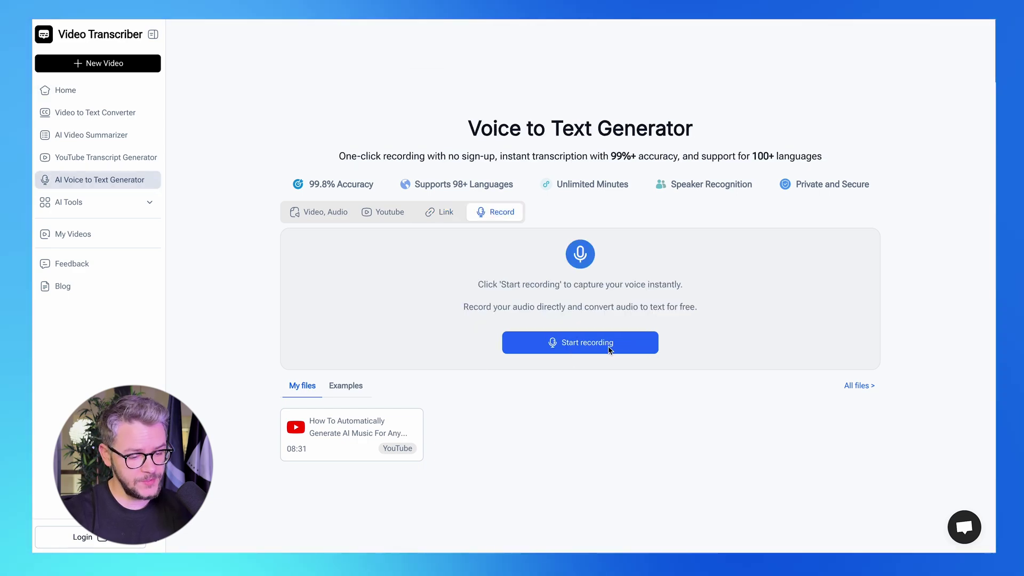
Step: Record a short voice message and stop the recording
left_click(572, 345)
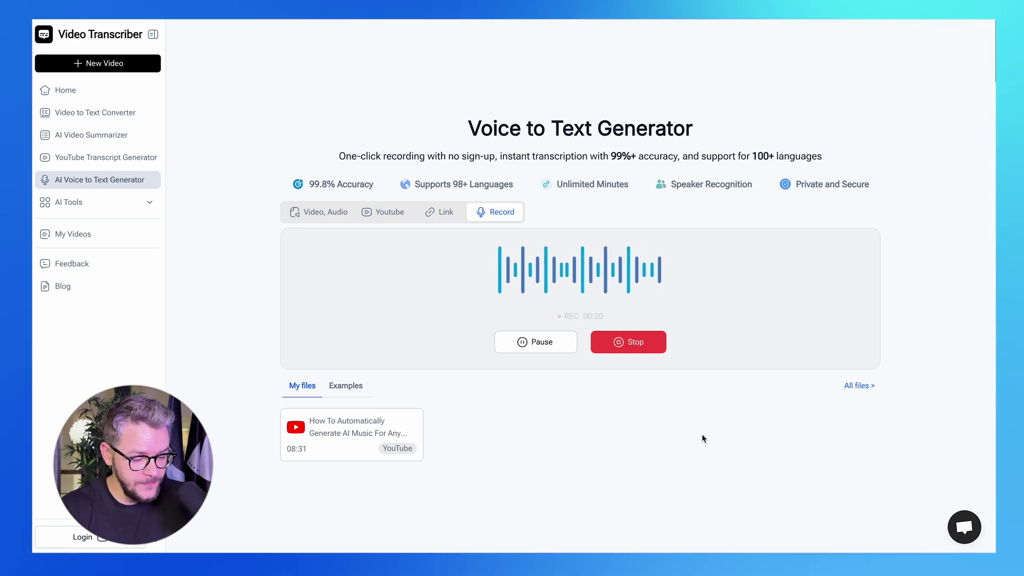
left_click(624, 342)
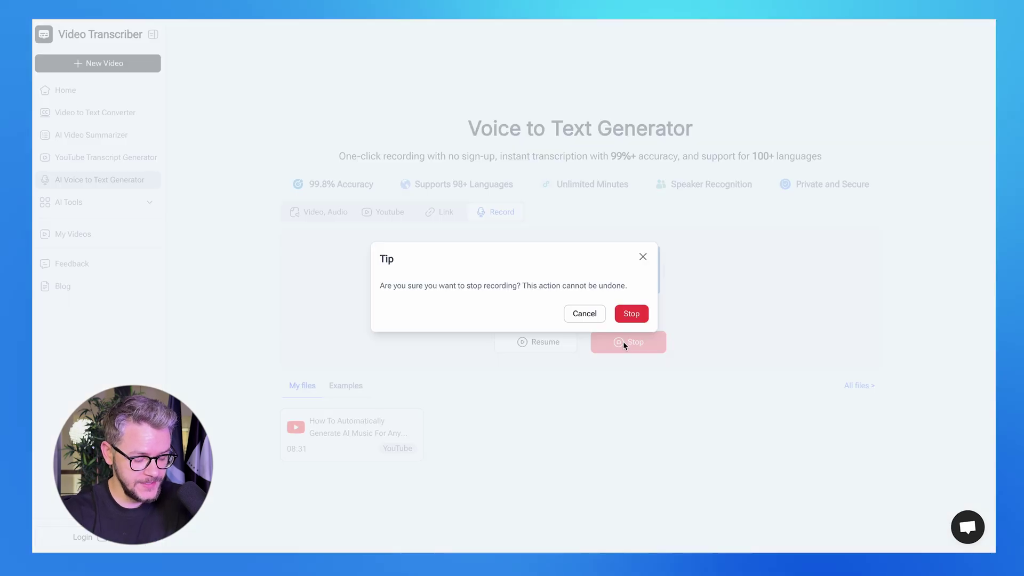
left_click(630, 313)
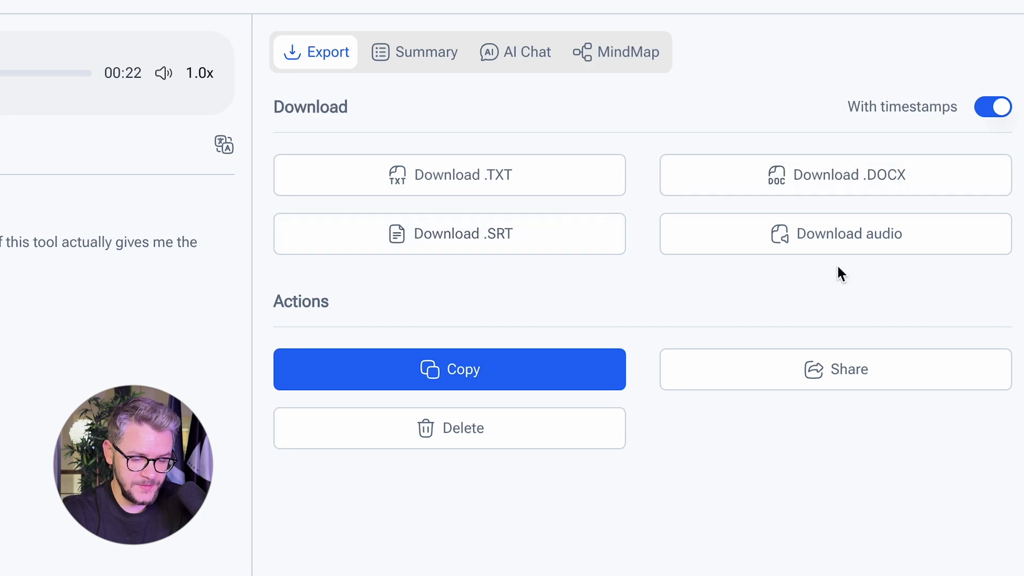
Step: Review the recording's Summary, AI Chat and MindMap, then transcribe the 1 min .mp4 video
left_click(553, 112)
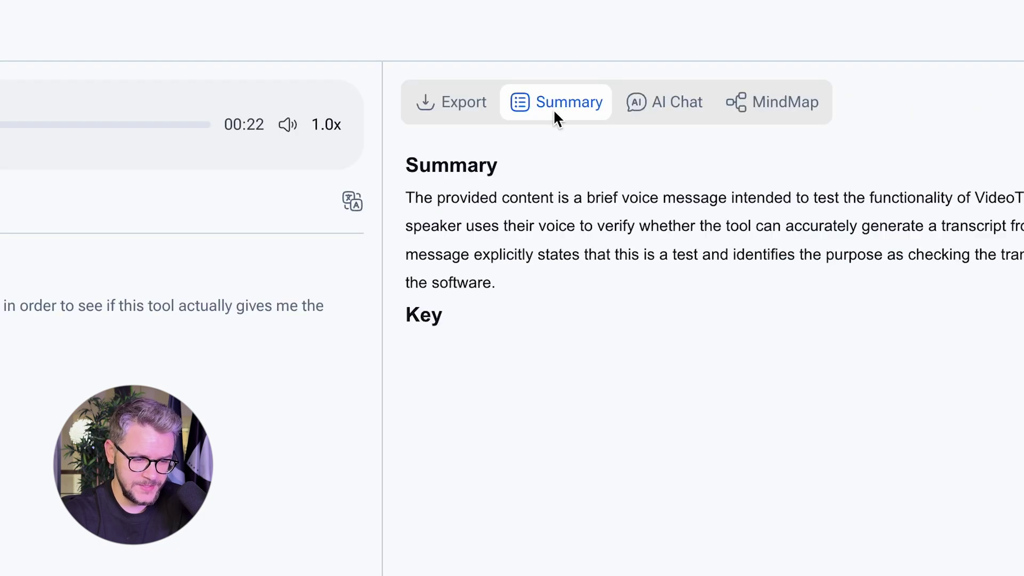
left_click(658, 116)
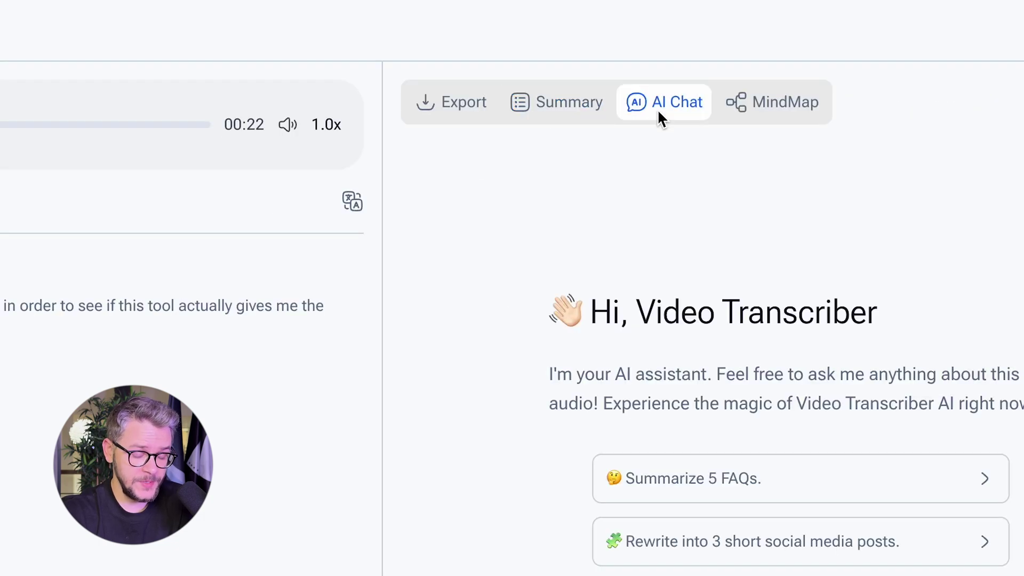
left_click(728, 106)
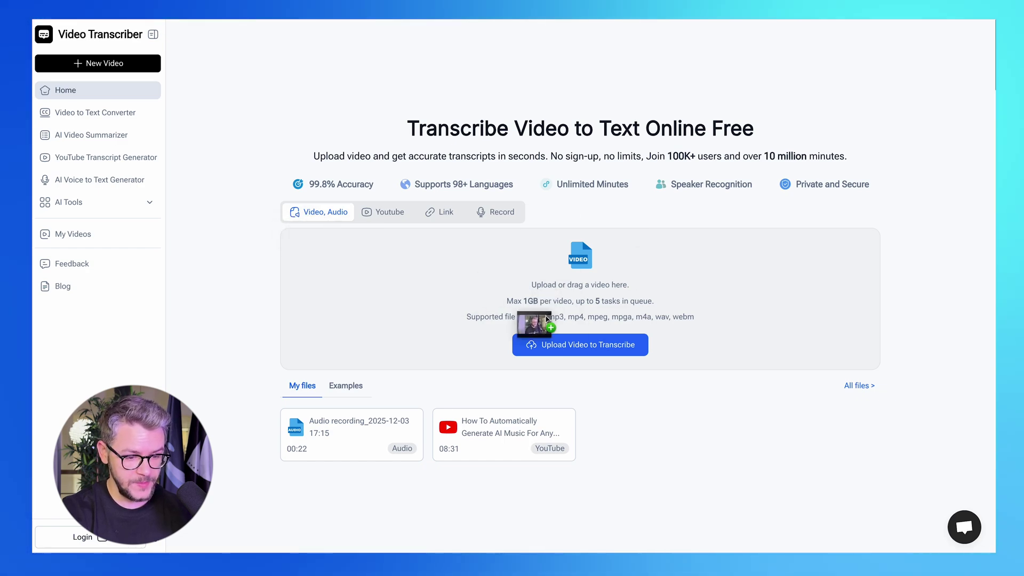
left_click_drag(590, 285, 590, 288)
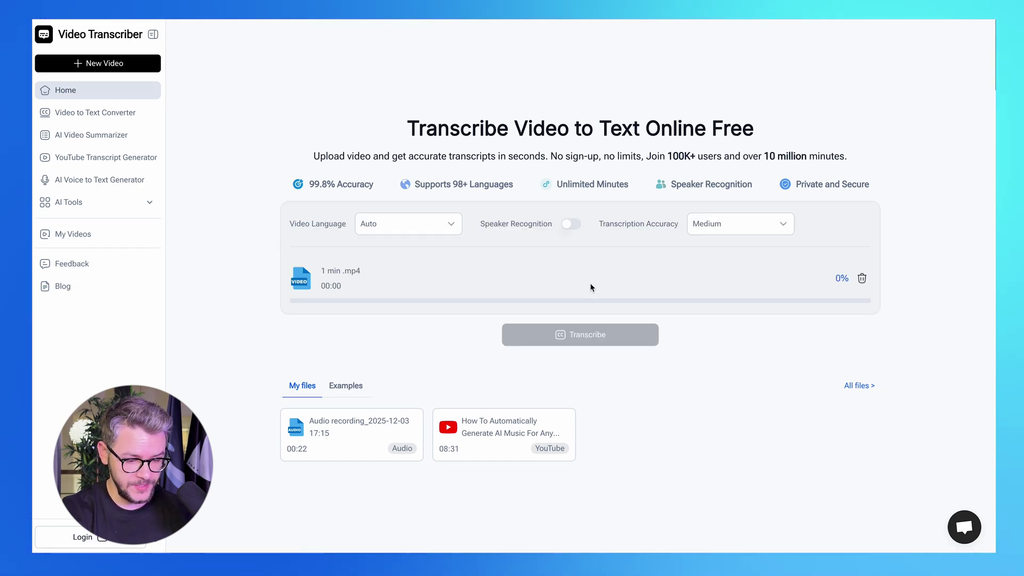
left_click(625, 338)
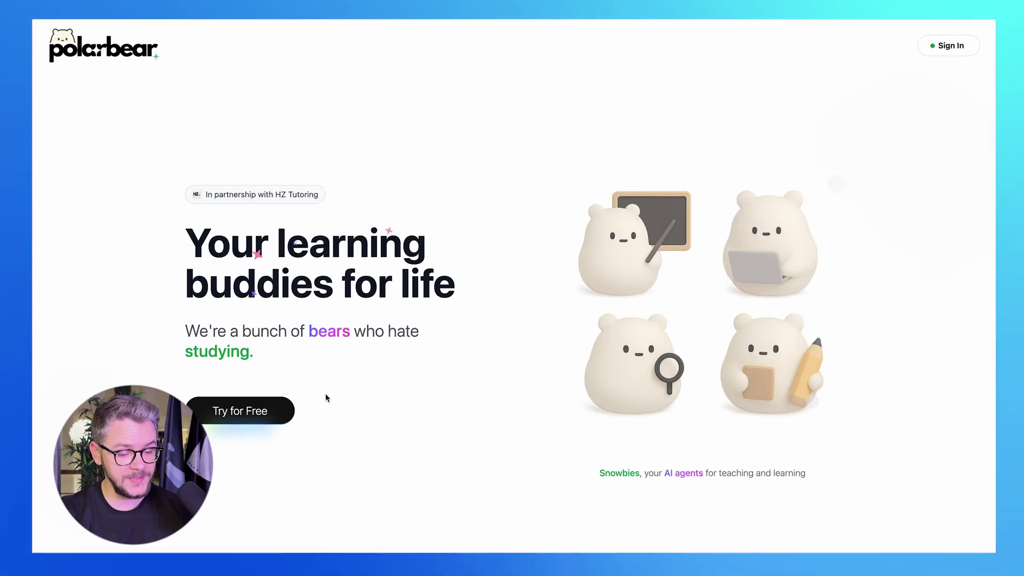
Step: Open the Polarbear study dashboard and browse its School and Holidays tool sets
left_click(238, 412)
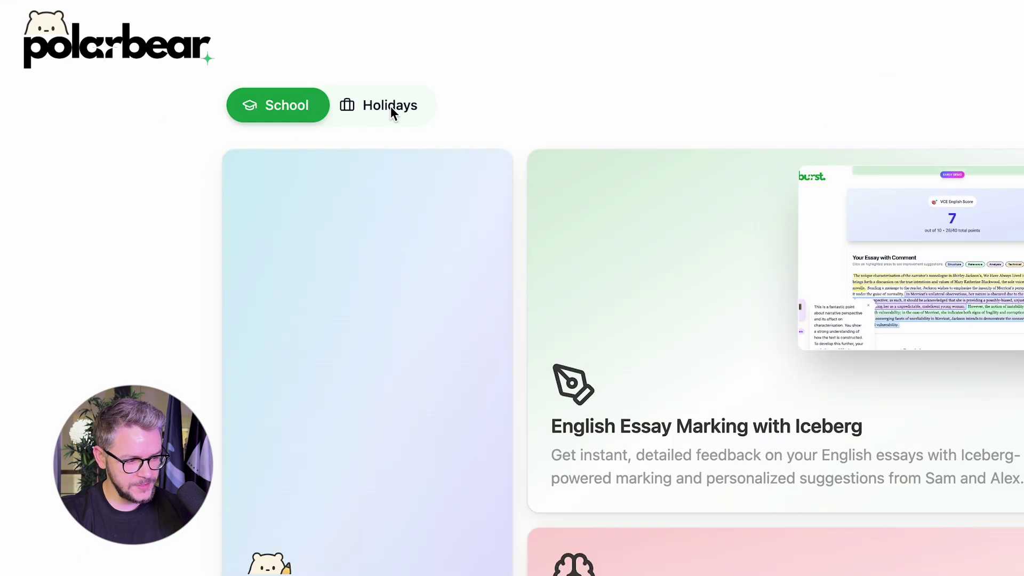
left_click(391, 107)
left_click(311, 105)
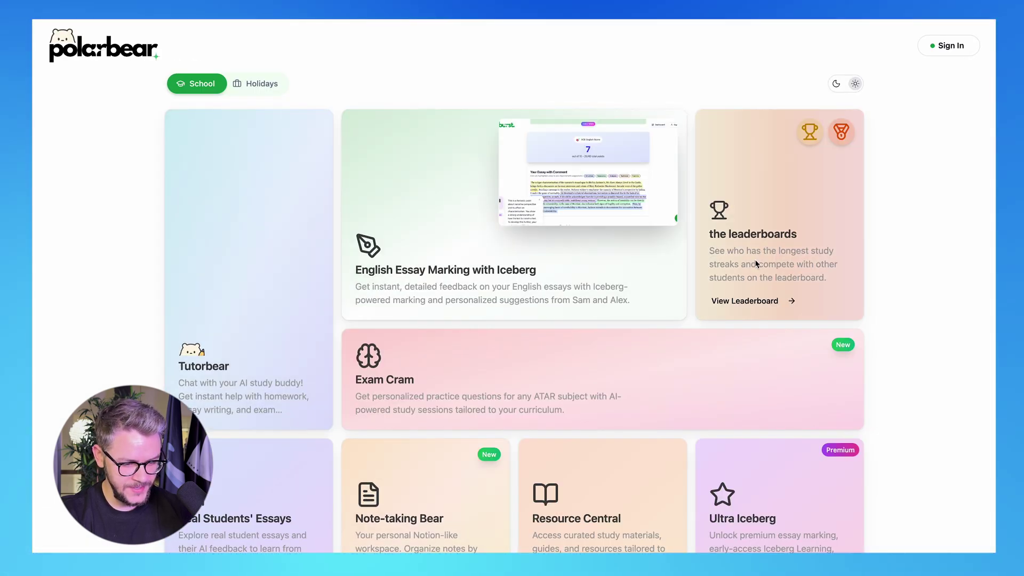
scroll(434, 425, "down", 2)
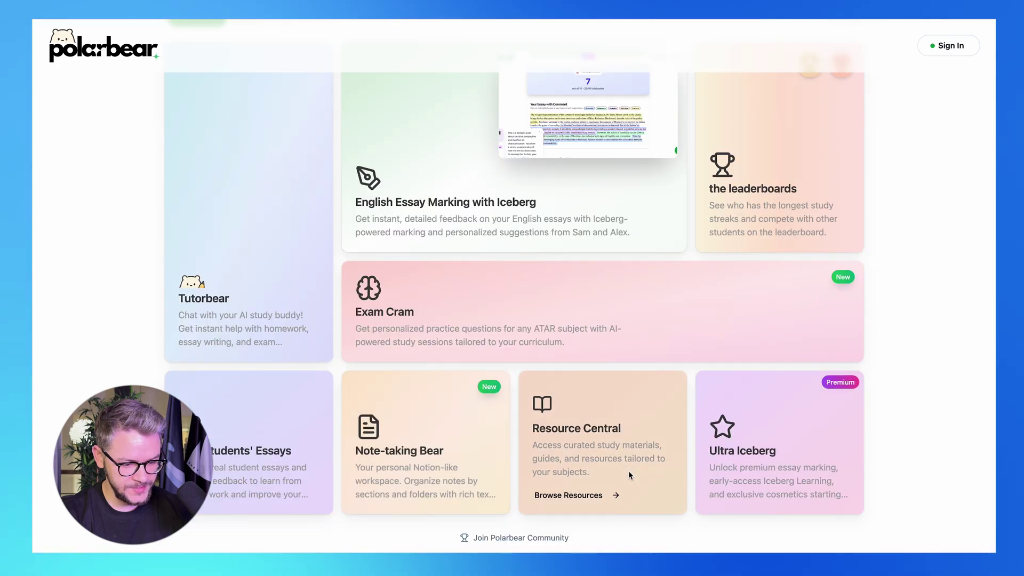
scroll(674, 442, "up", 2)
left_click(252, 128)
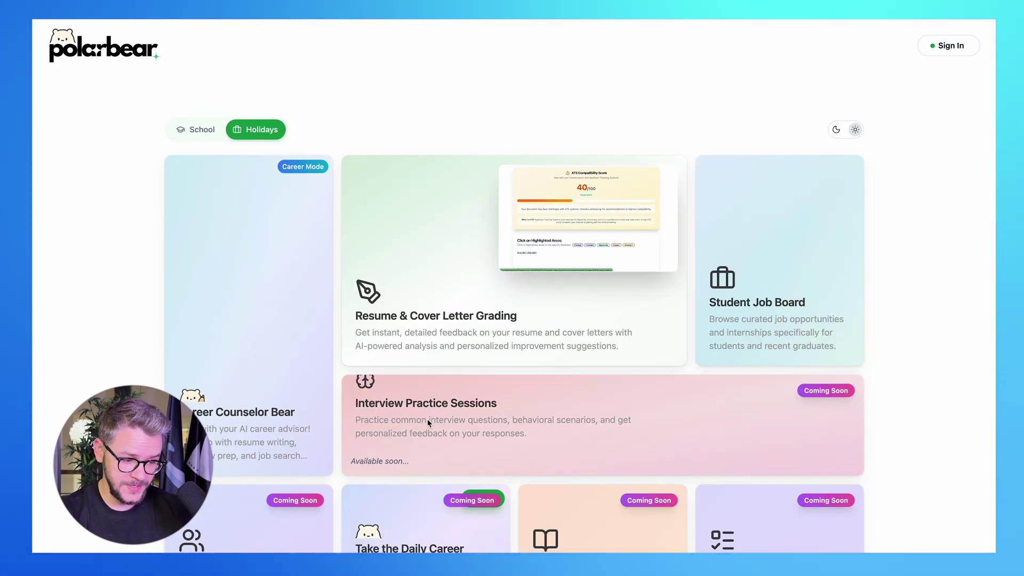
mouse_move(456, 303)
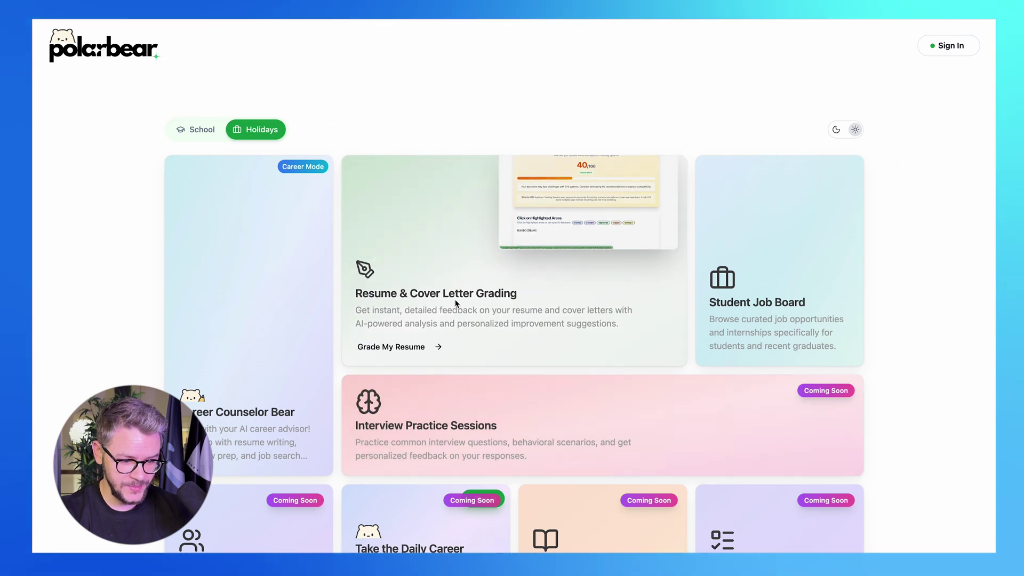
scroll(795, 314, "down", 2)
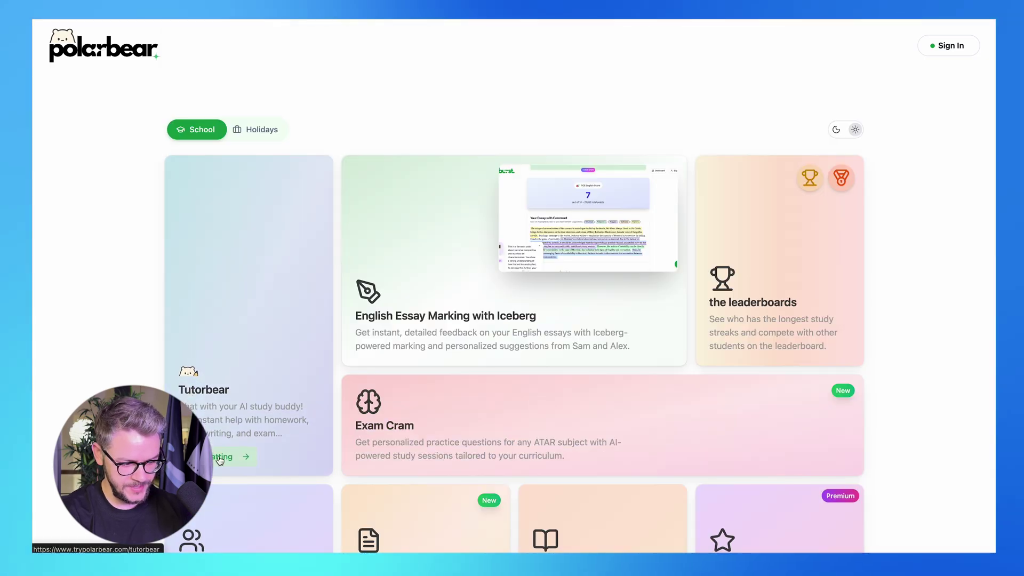
Step: Complete the study profile with Year 7 and save it to start the tutor chat
left_click(229, 455)
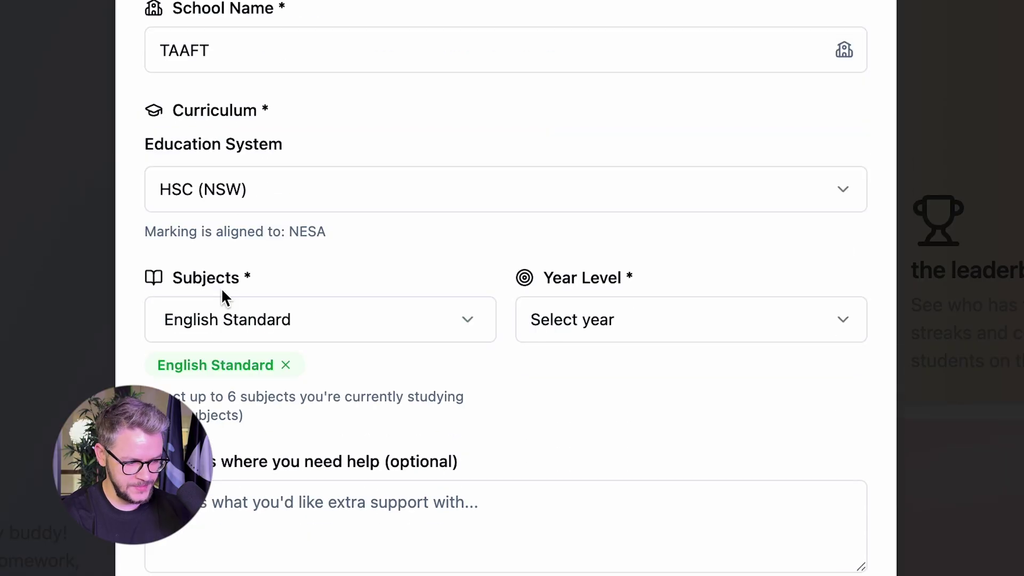
left_click(750, 319)
key("Return")
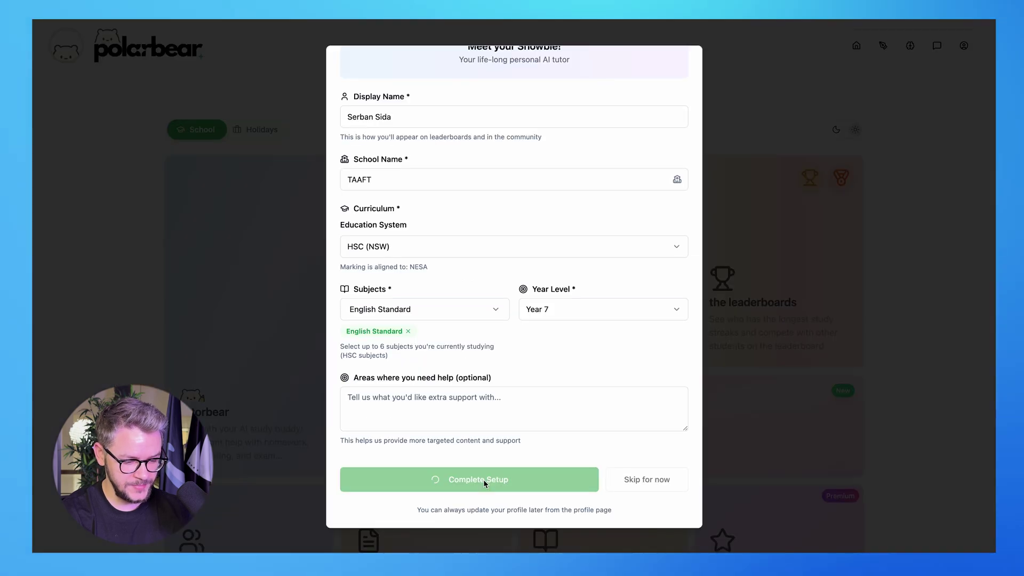
left_click(484, 479)
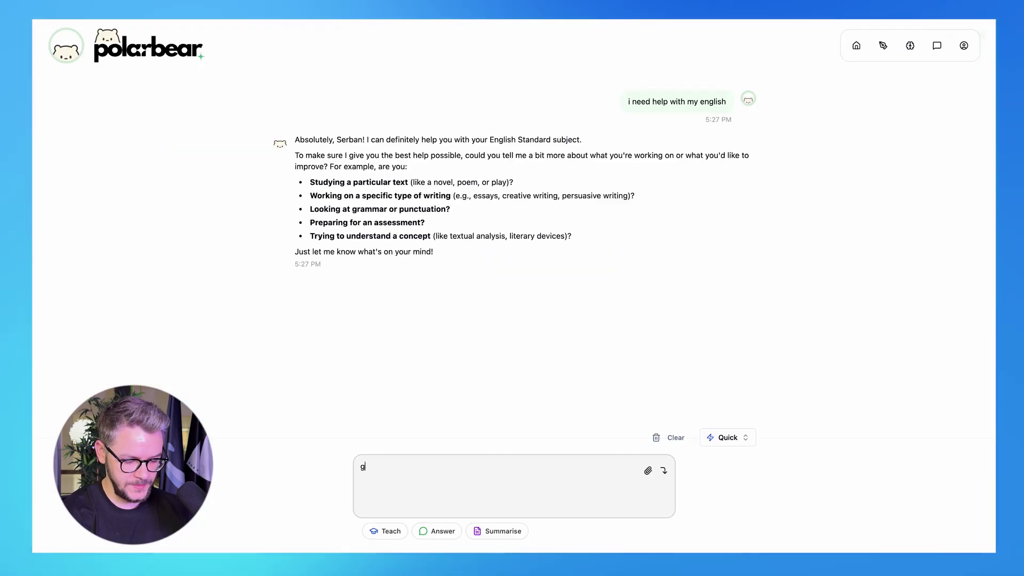
type("gram")
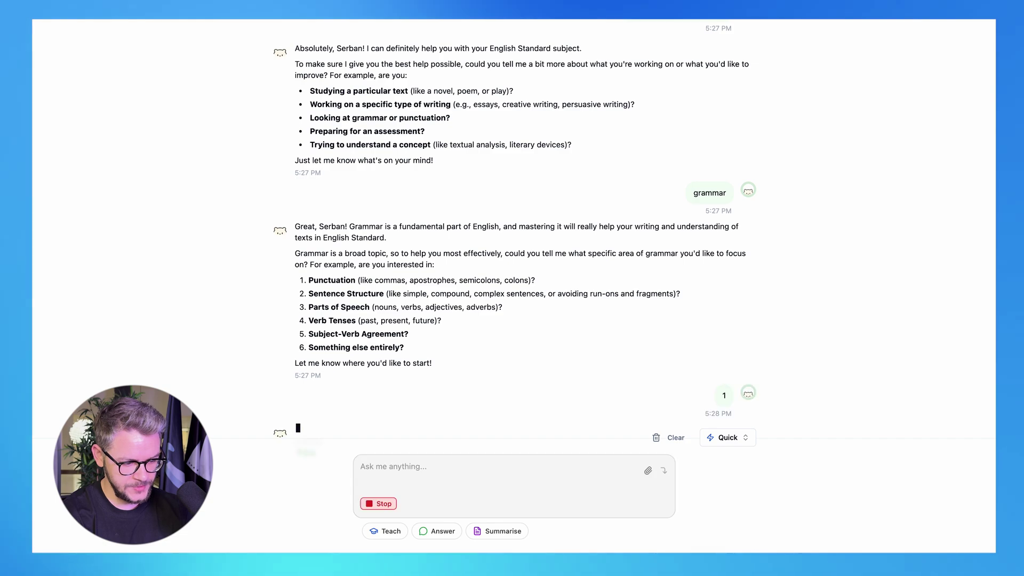
type("Practice identifying correct punctuation in sentences")
Step: Practise comma punctuation with the tutor, correcting and sending the students-library sentence
key("Return")
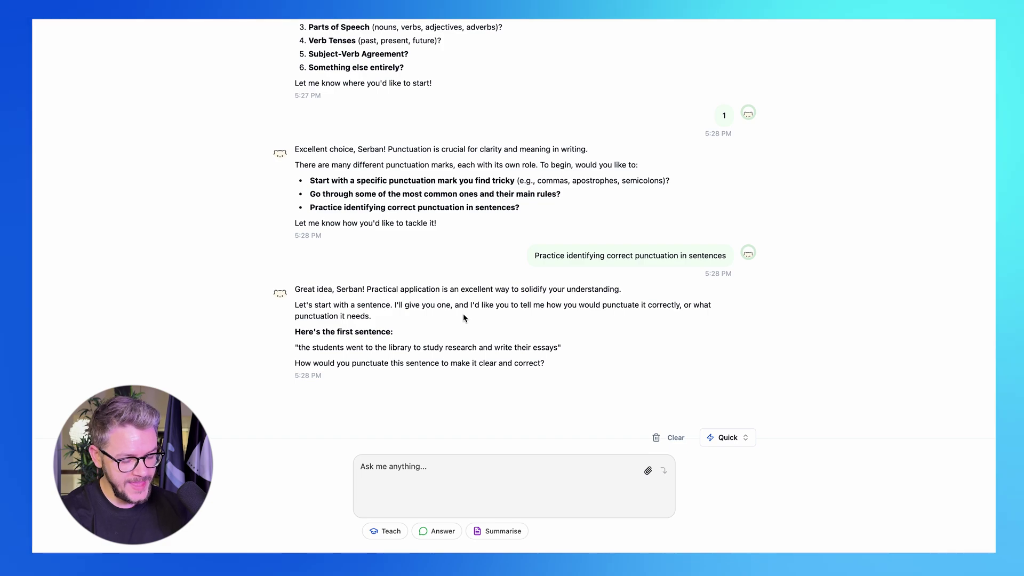
scroll(470, 295, "up", 2)
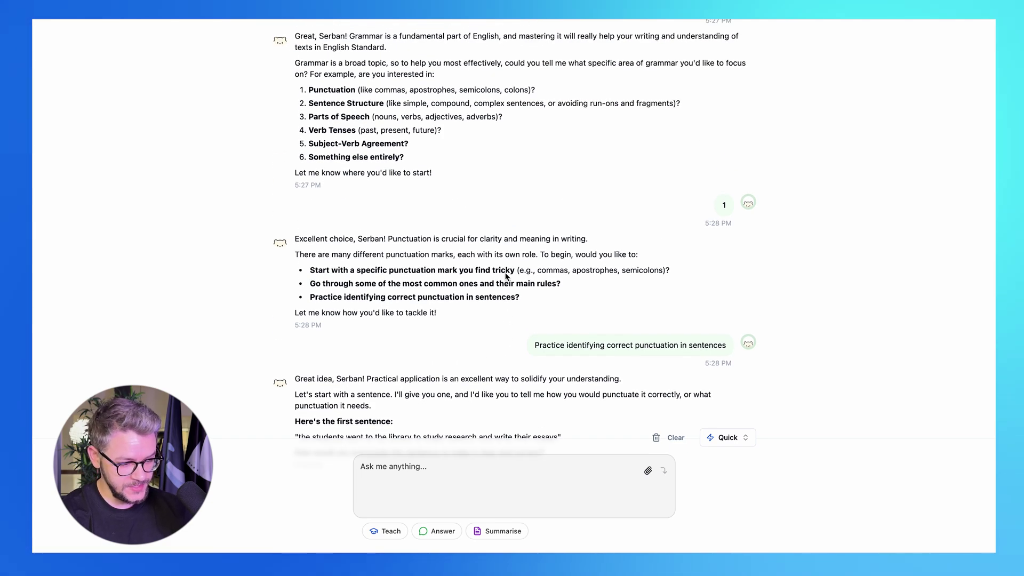
scroll(506, 276, "down", 2)
left_click(418, 469)
type("the students went to the library to study research and write their essays")
key("BackSpace")
type("T")
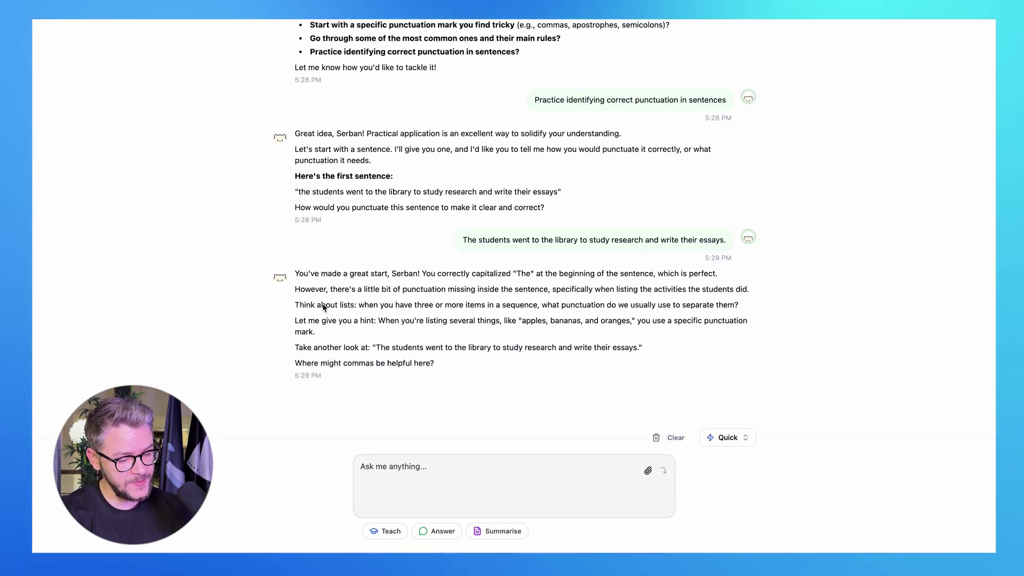
type("After research")
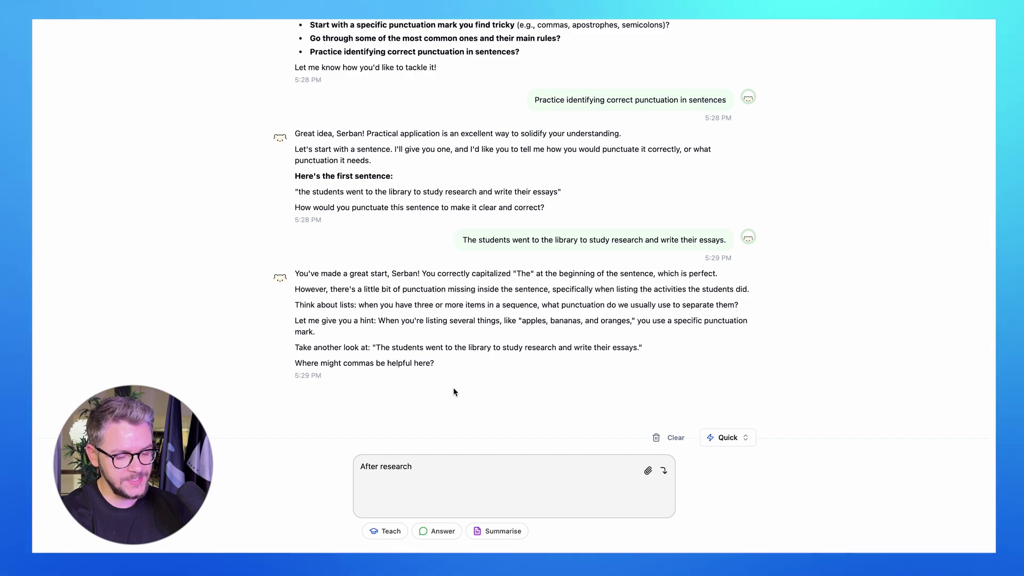
key("Return")
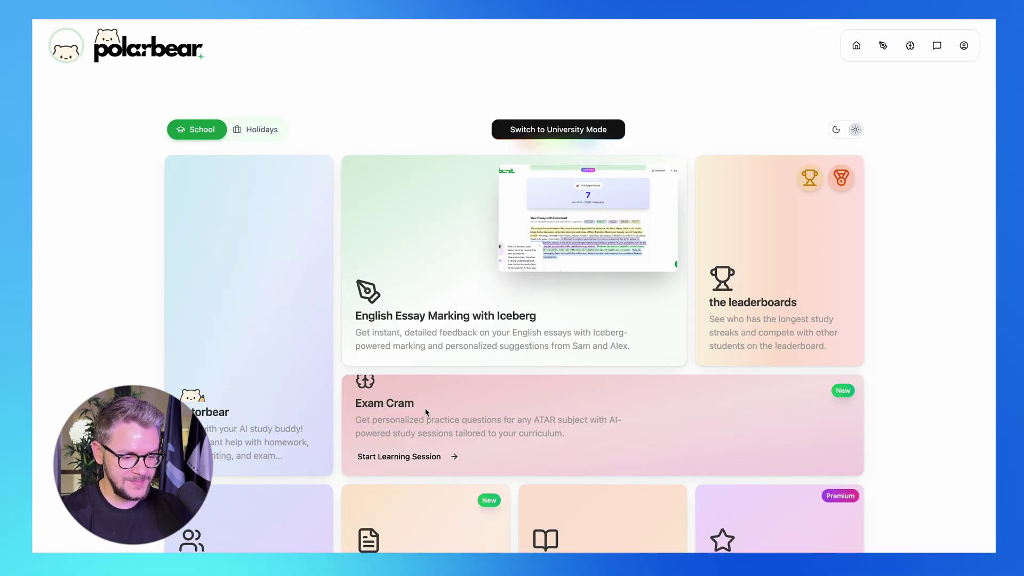
Step: Start a Quick Start Exam Cram session and submit answer A for question 1
left_click(425, 412)
left_click_drag(402, 237, 785, 246)
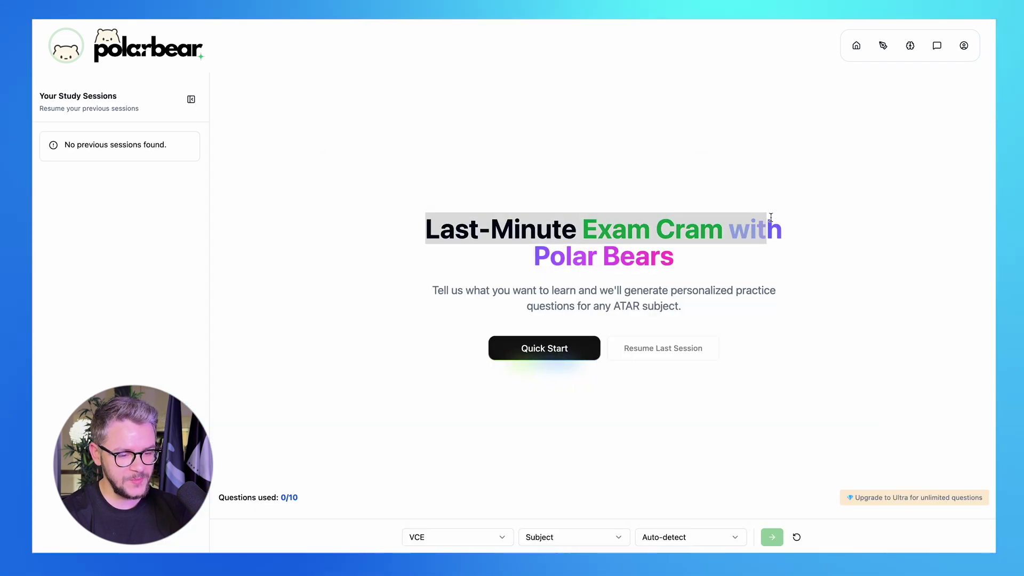
left_click(786, 257)
left_click(544, 347)
left_click(619, 366)
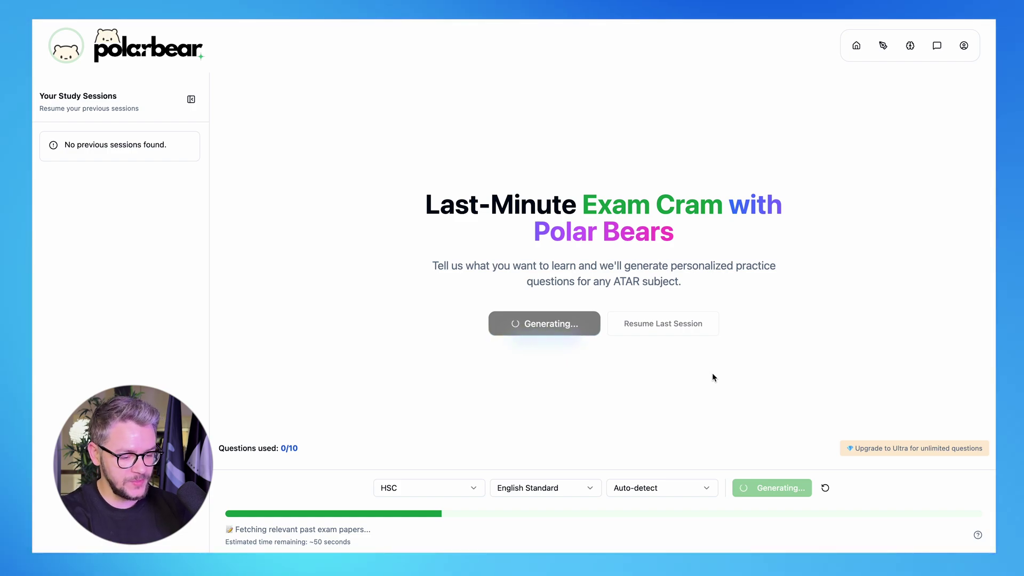
left_click(257, 314)
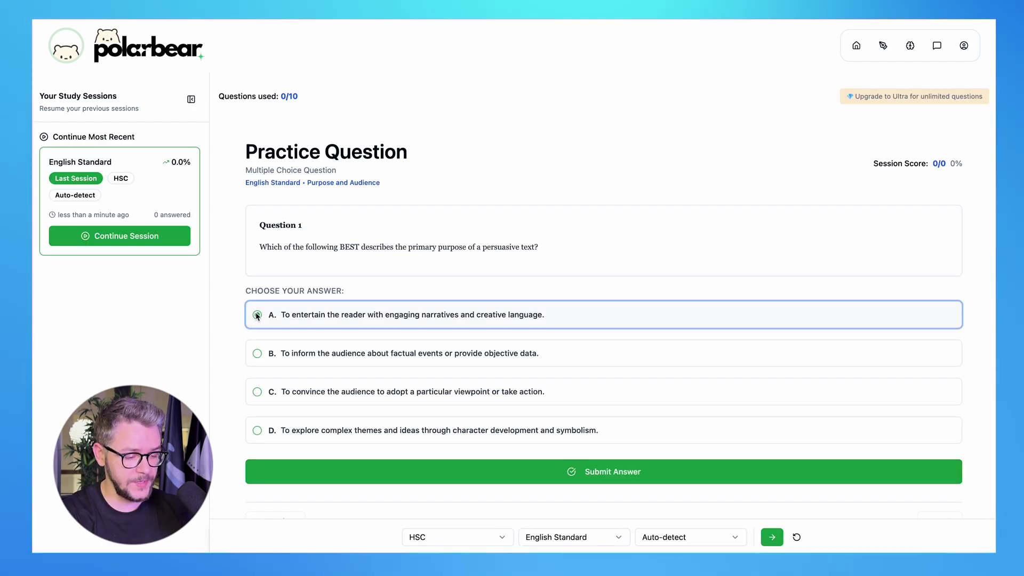
left_click(539, 472)
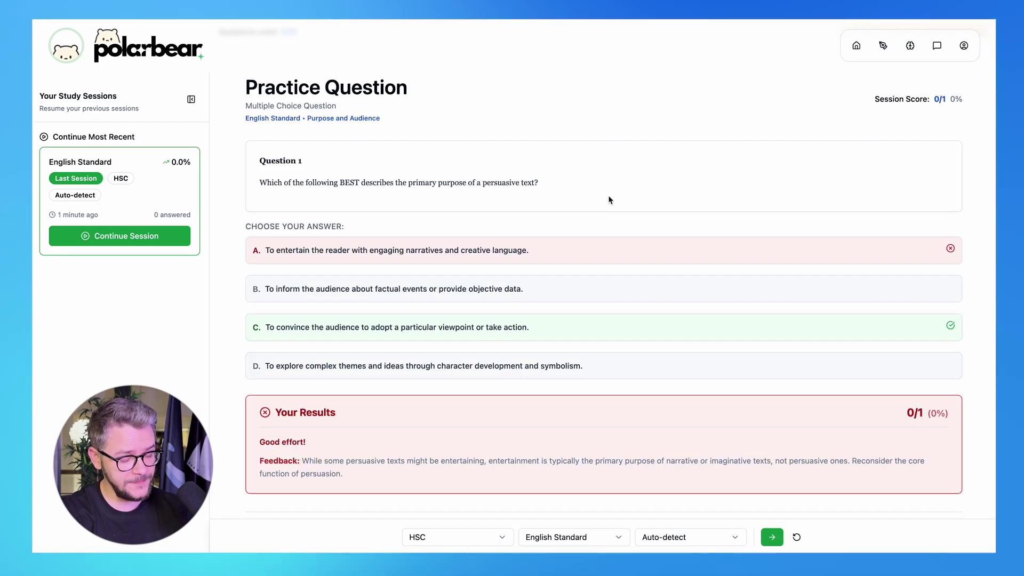
scroll(299, 462, "down", 1)
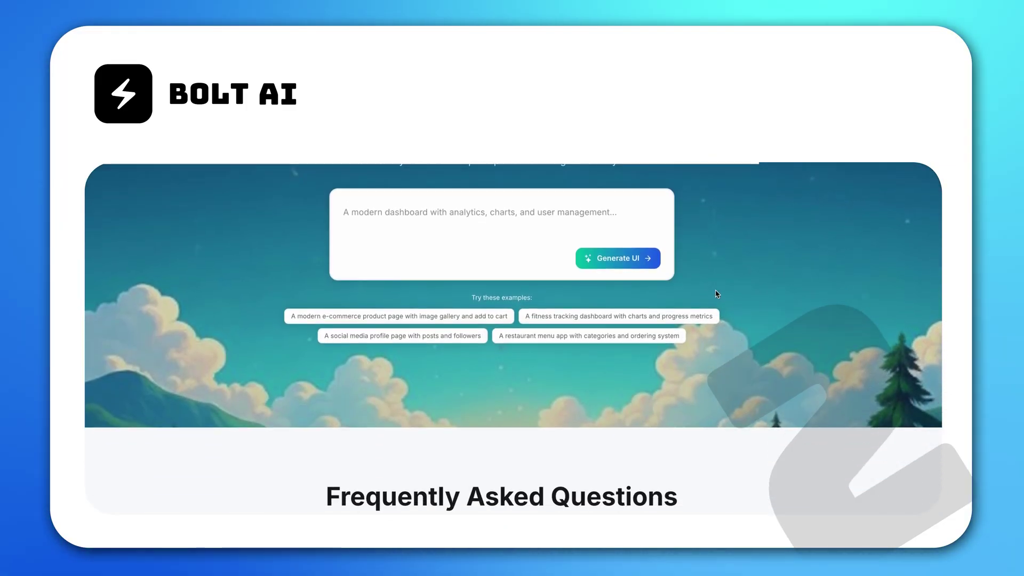
scroll(716, 293, "down", 3)
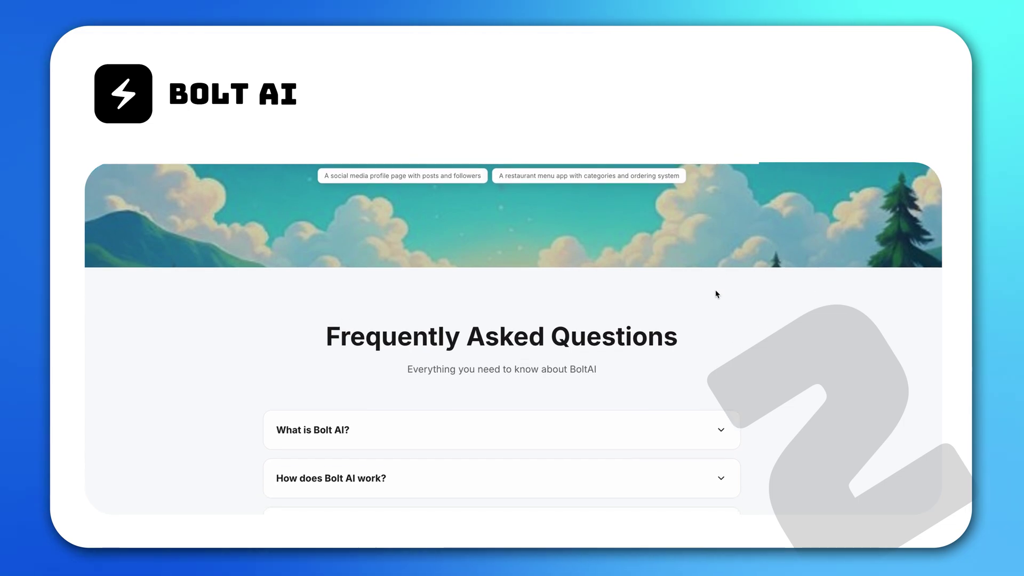
scroll(716, 293, "down", 1)
scroll(715, 294, "down", 2)
scroll(716, 294, "down", 2)
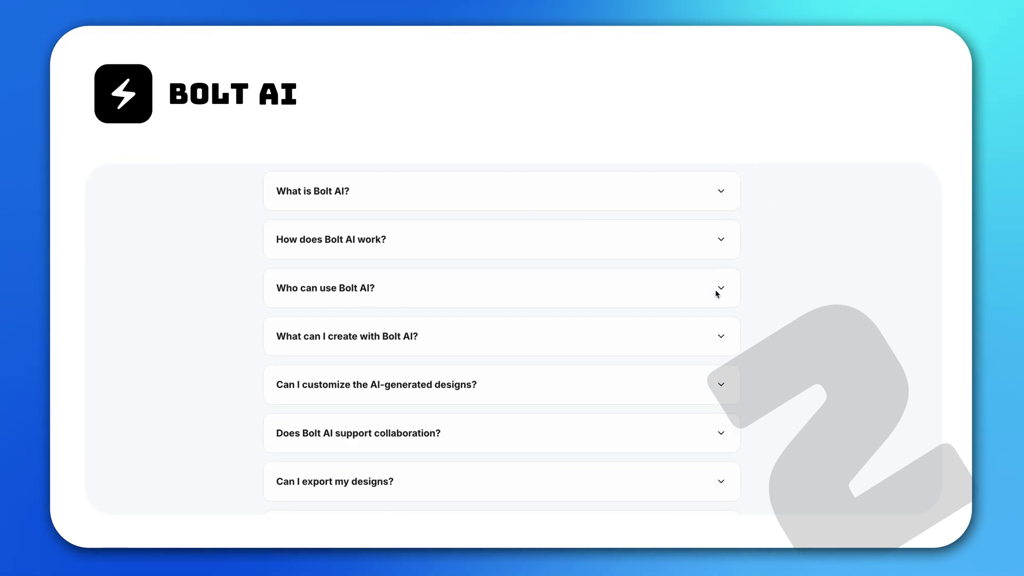
scroll(716, 294, "down", 2)
scroll(716, 293, "down", 2)
scroll(716, 294, "down", 3)
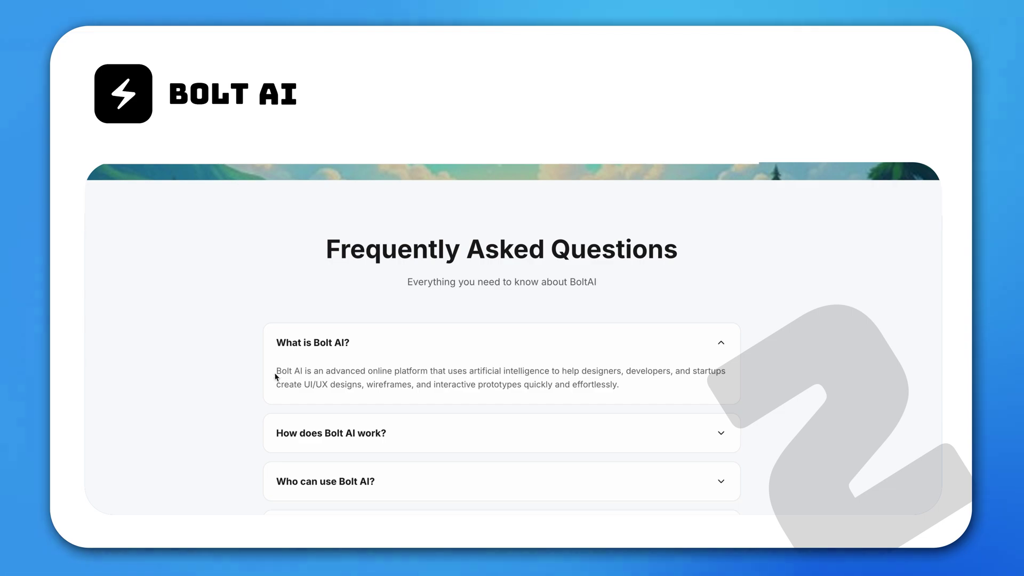
Step: Read the What is Bolt AI? FAQ answer, highlighting it and then clearing the selection
left_click_drag(277, 372, 624, 385)
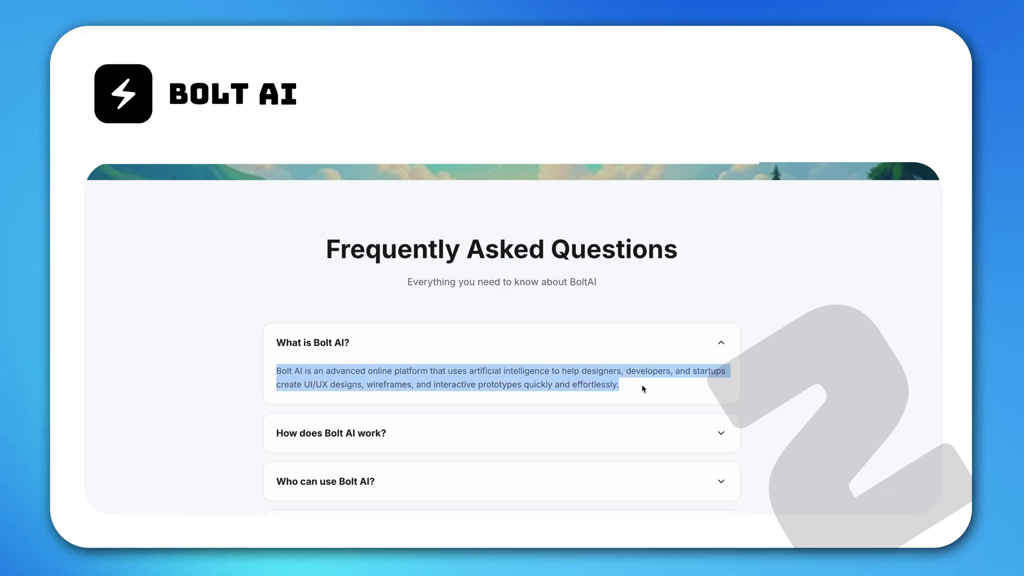
left_click(798, 408)
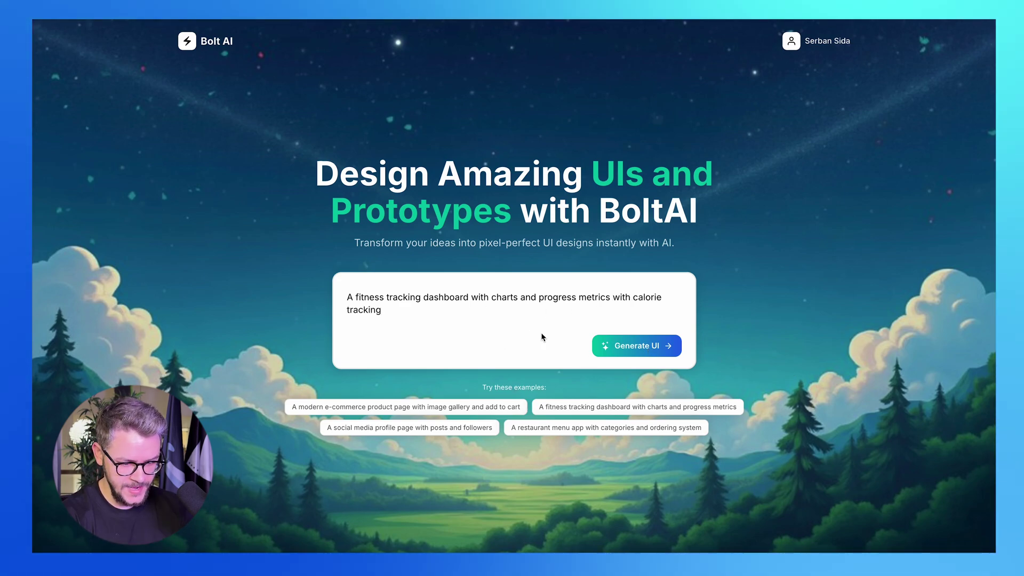
Step: Generate the fitness dashboard design specification, add a fifth page line, and create the screens
left_click(654, 350)
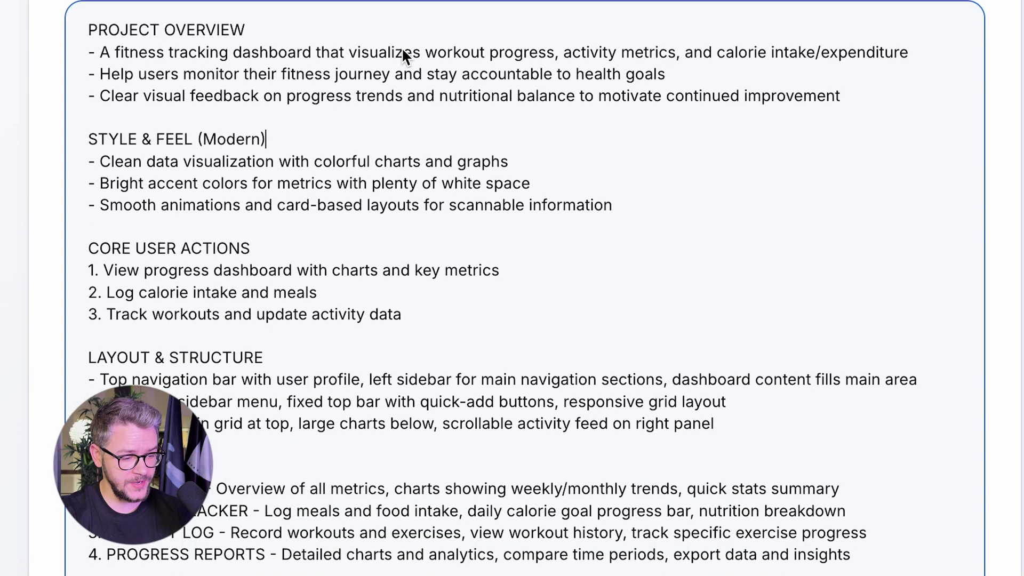
key("Return")
type("5")
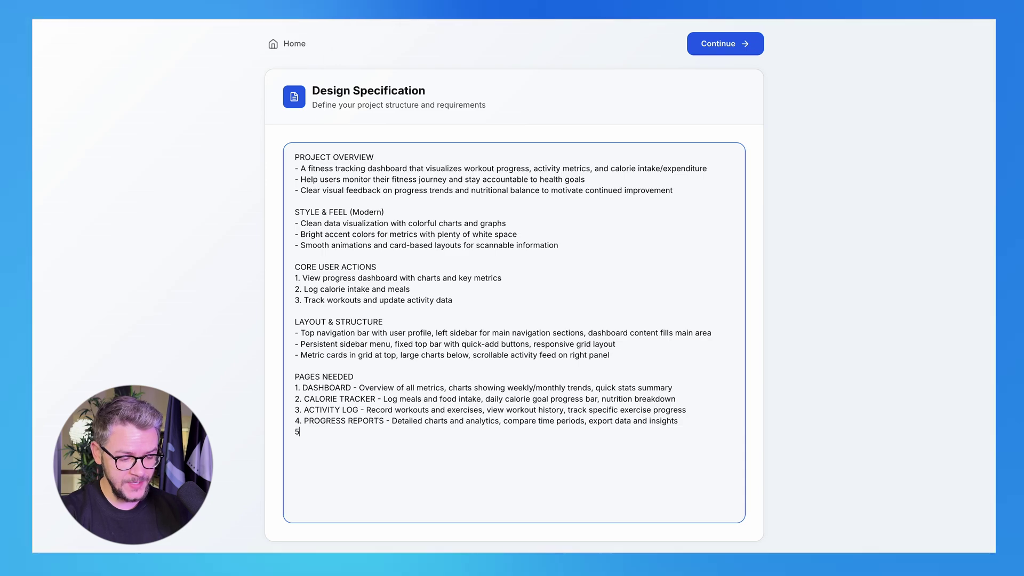
type(". paijfpiajfapsfasf")
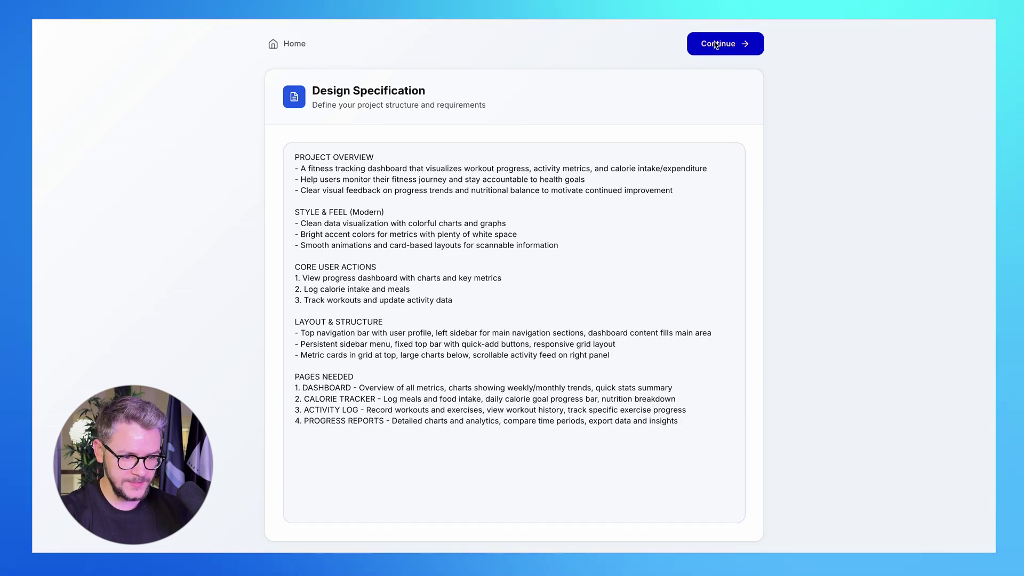
left_click(716, 44)
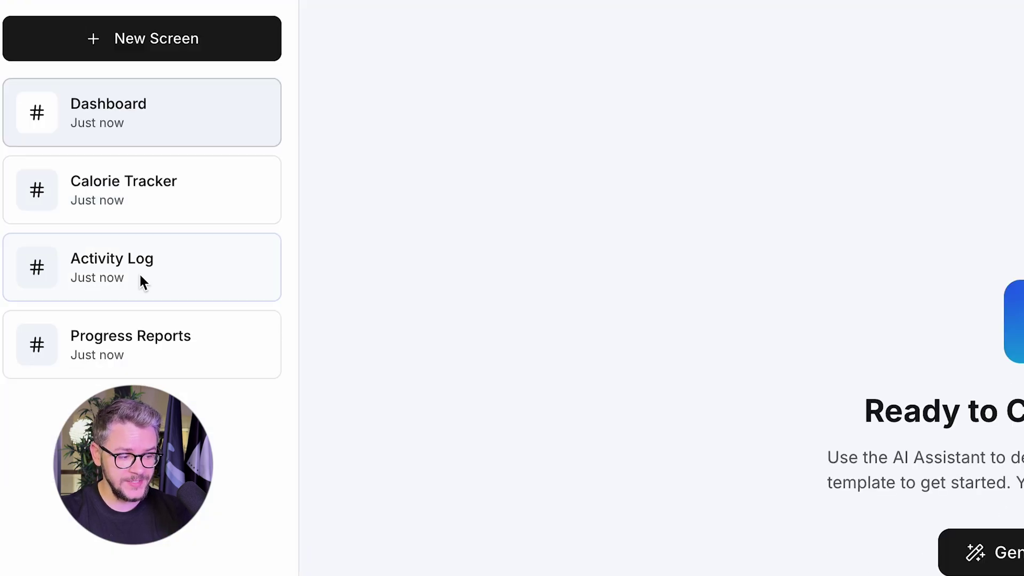
left_click(138, 217)
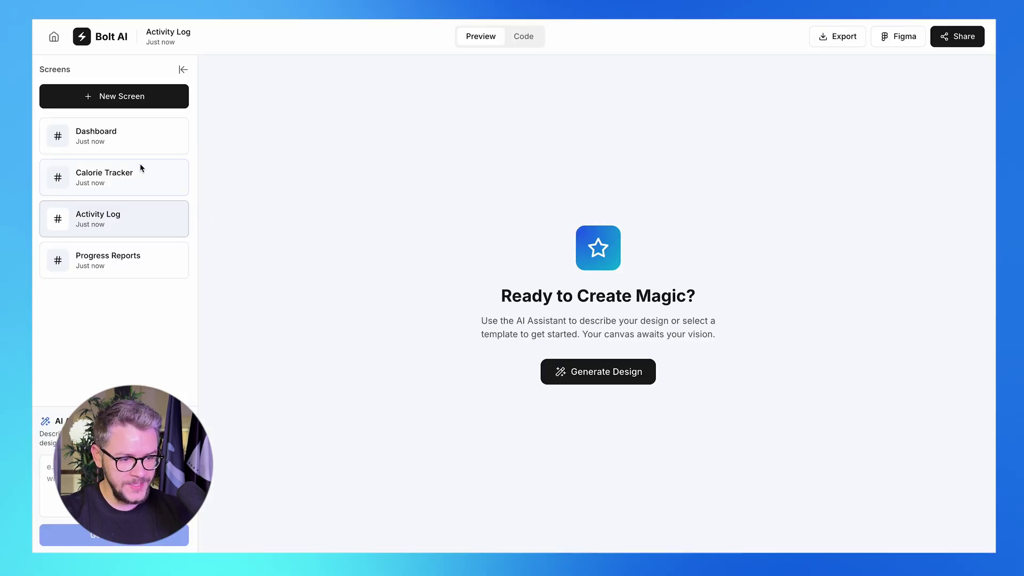
left_click(153, 137)
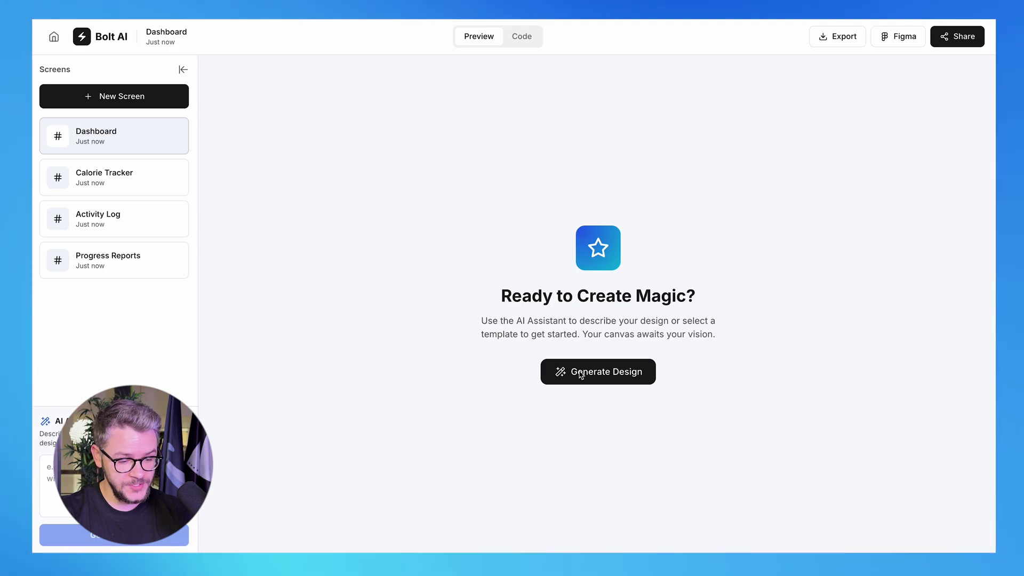
left_click(598, 372)
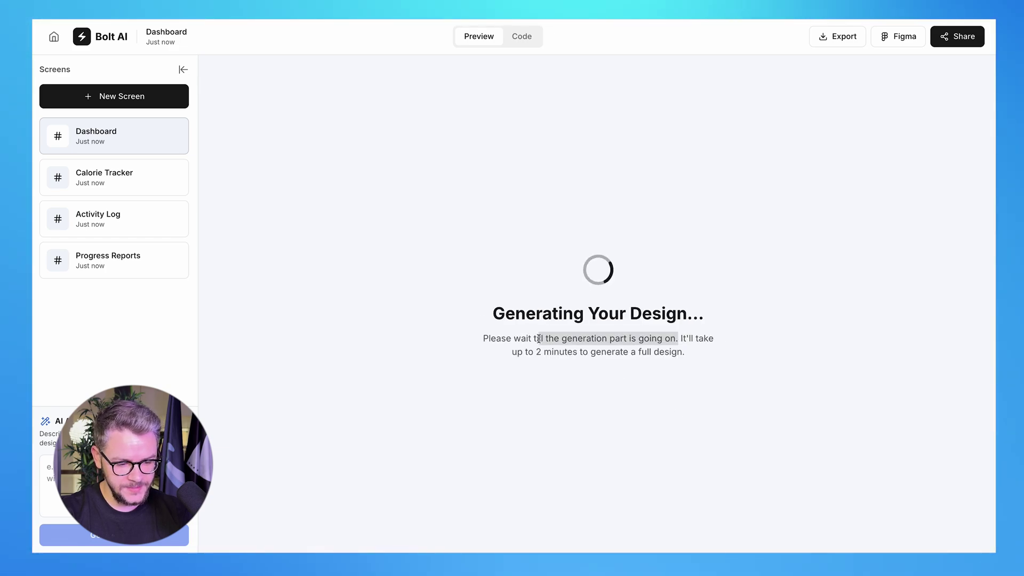
left_click_drag(538, 338, 569, 357)
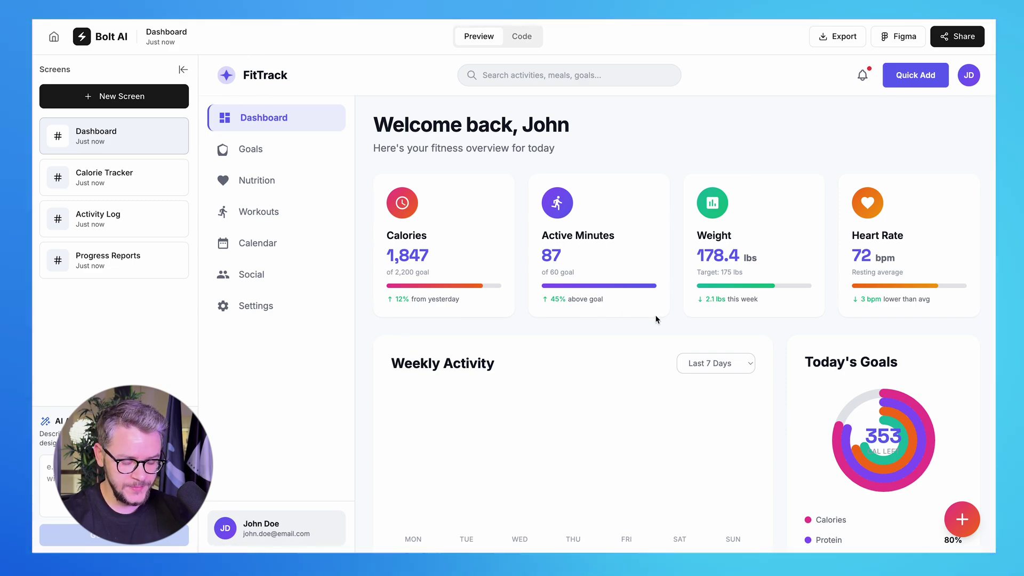
scroll(658, 320, "down", 3)
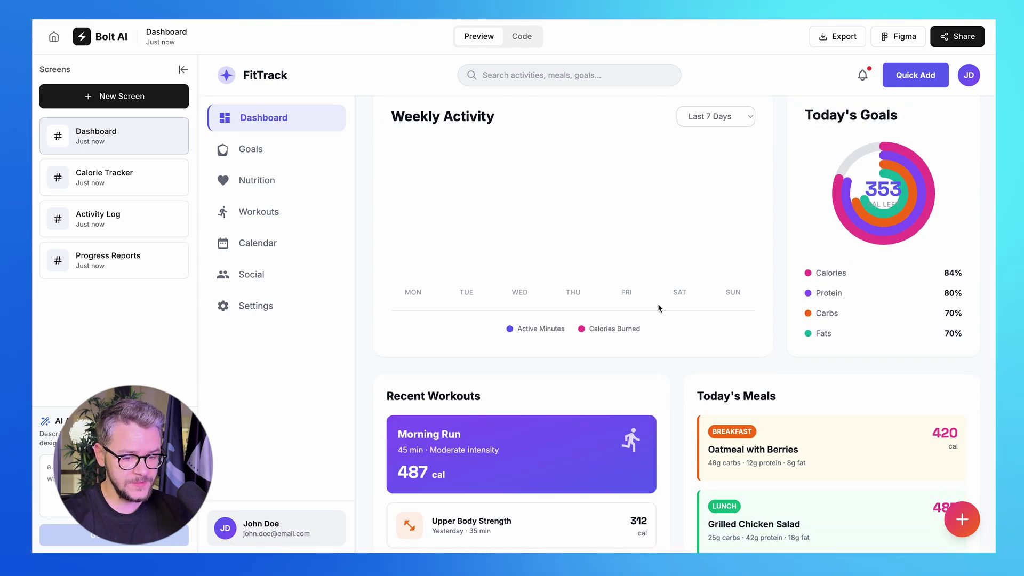
scroll(658, 308, "down", 5)
scroll(581, 340, "up", 5)
scroll(830, 270, "down", 2)
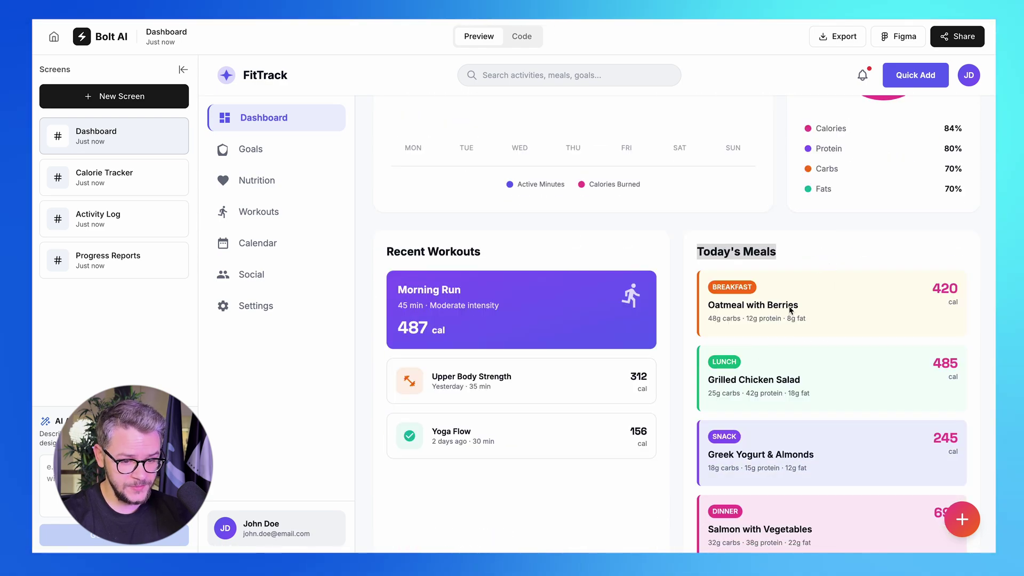
scroll(791, 310, "up", 5)
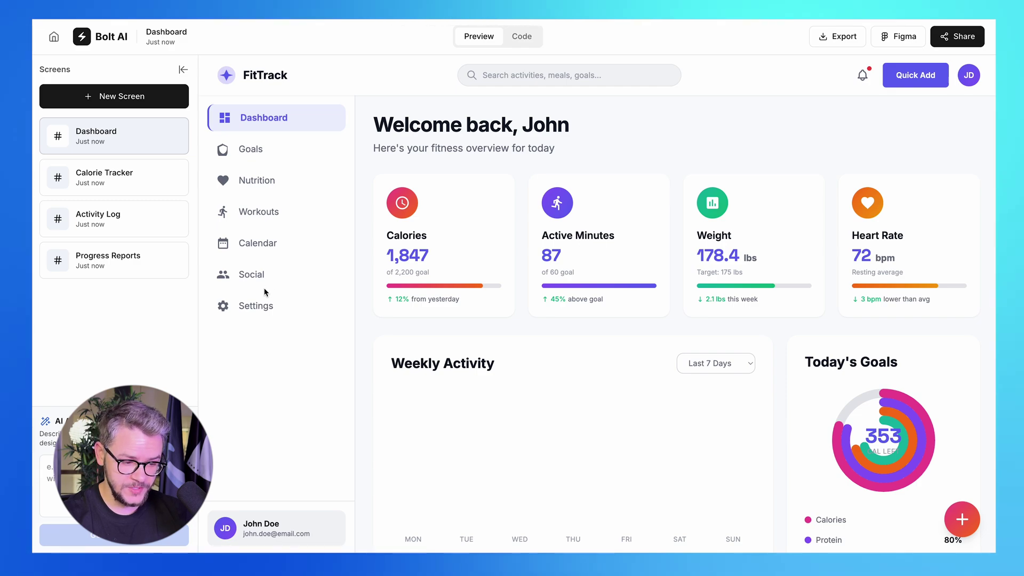
left_click(76, 165)
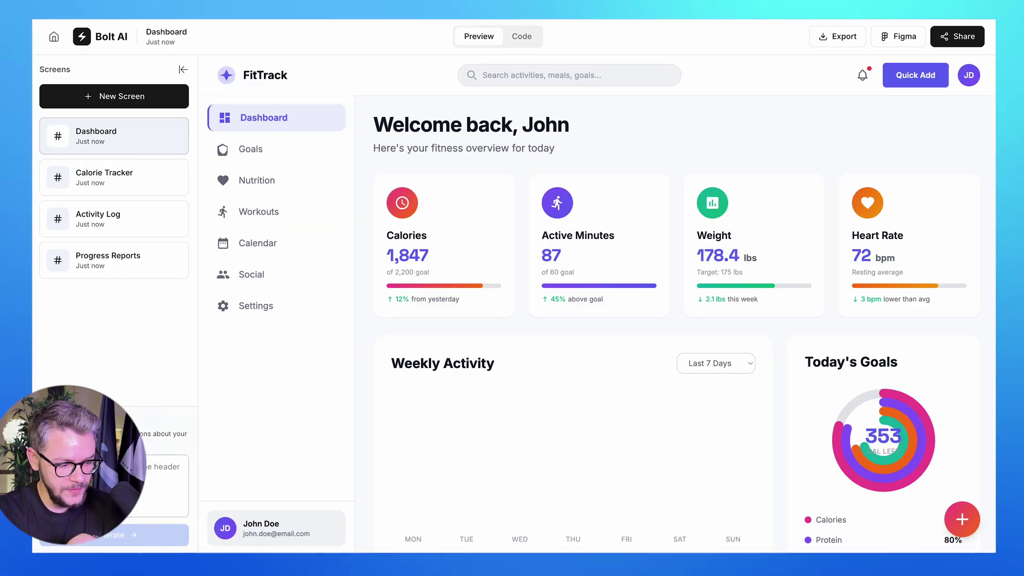
left_click(188, 386)
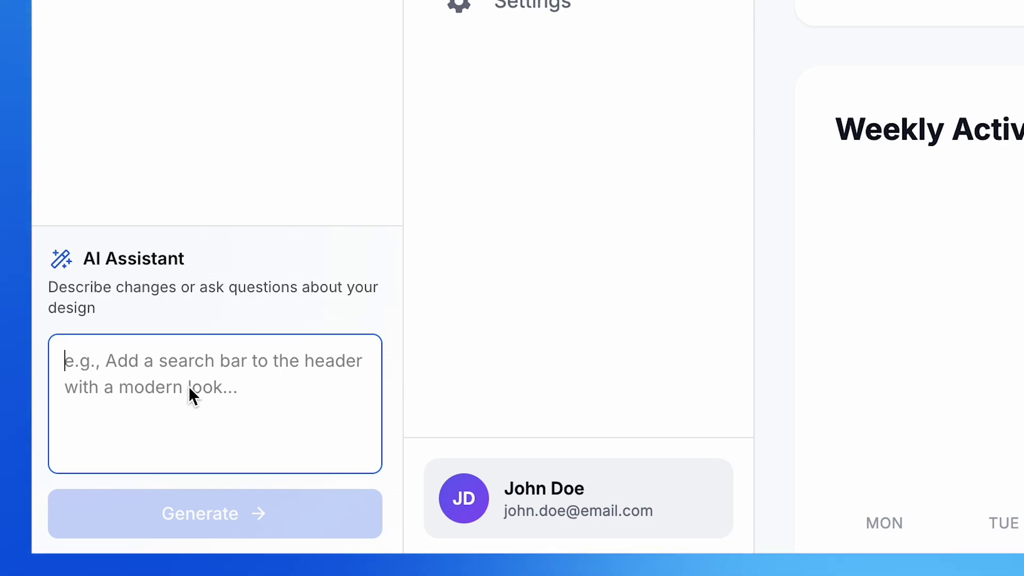
type("i don't like the orange color of the \"calories\" button. Make it pink")
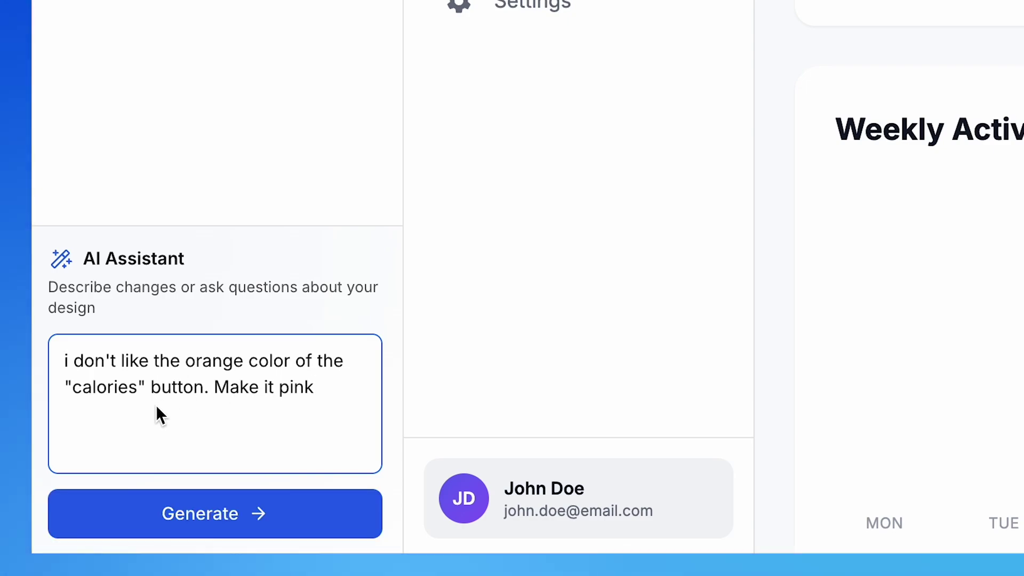
Step: Regenerate the FitTrack dashboard so the Calories card's orange icon turns pink
left_click(235, 523)
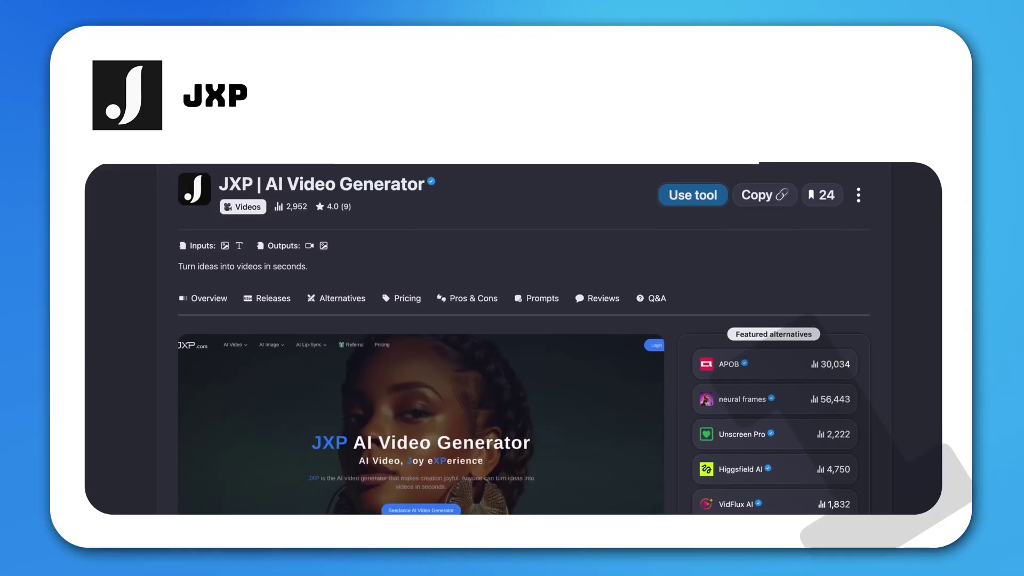
scroll(733, 372, "down", 2)
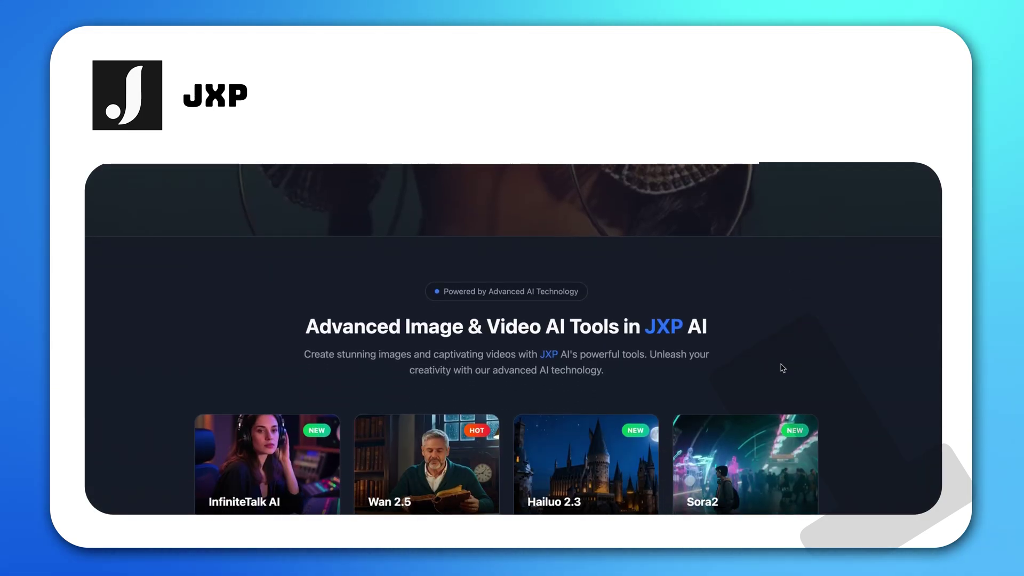
scroll(779, 366, "down", 3)
scroll(420, 405, "down", 1)
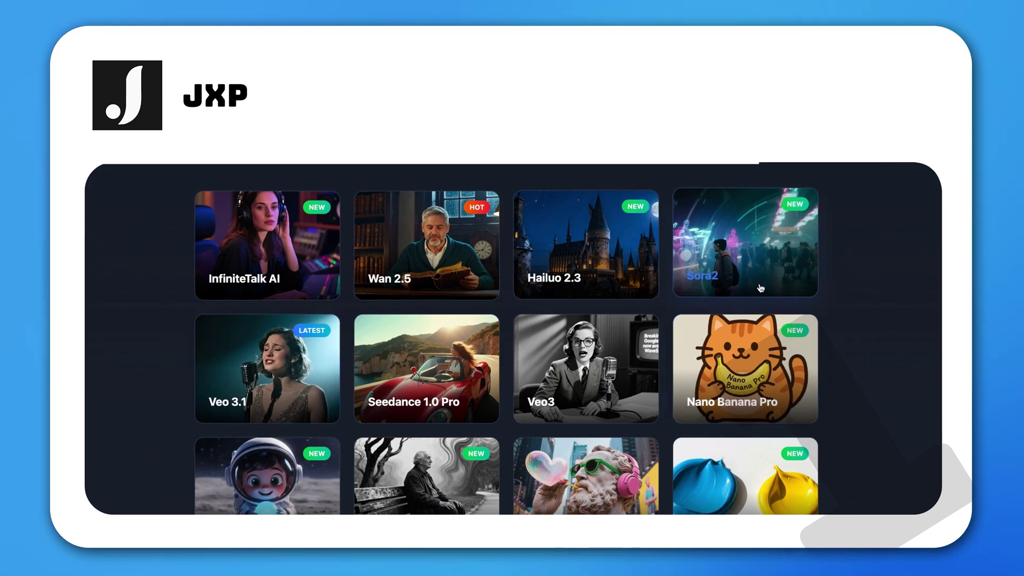
scroll(733, 449, "down", 2)
scroll(733, 447, "down", 2)
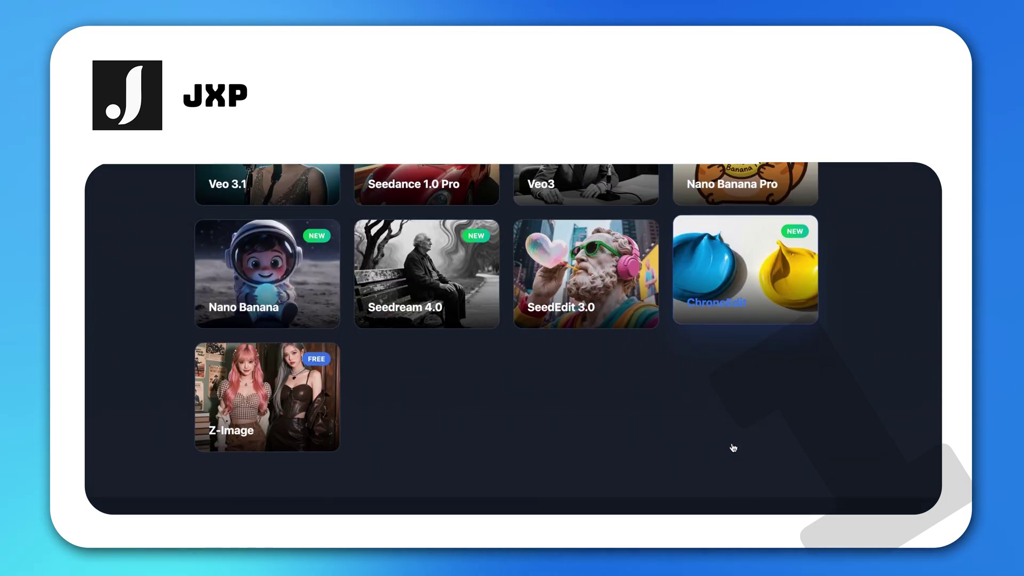
scroll(605, 440, "down", 4)
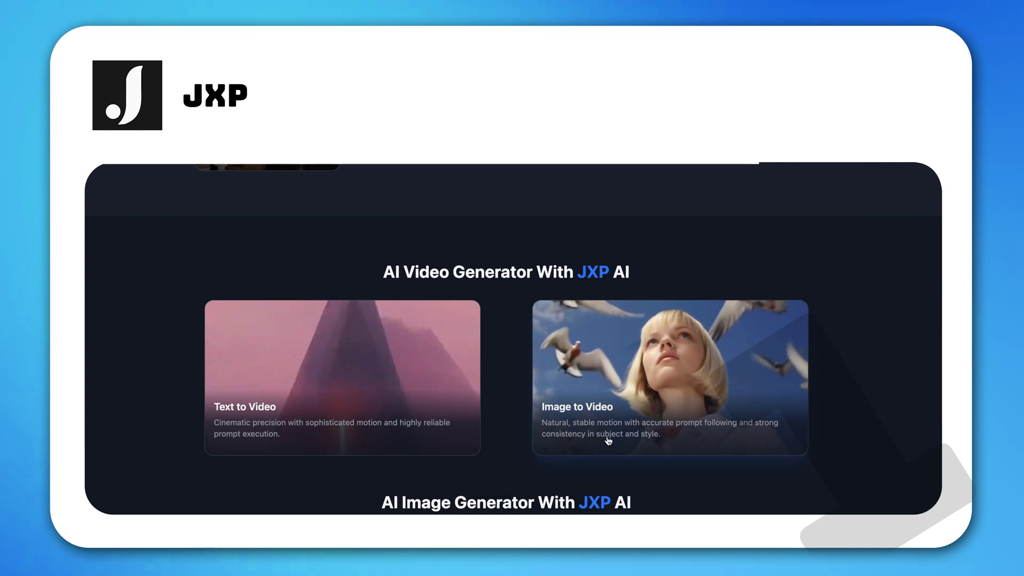
scroll(609, 440, "down", 5)
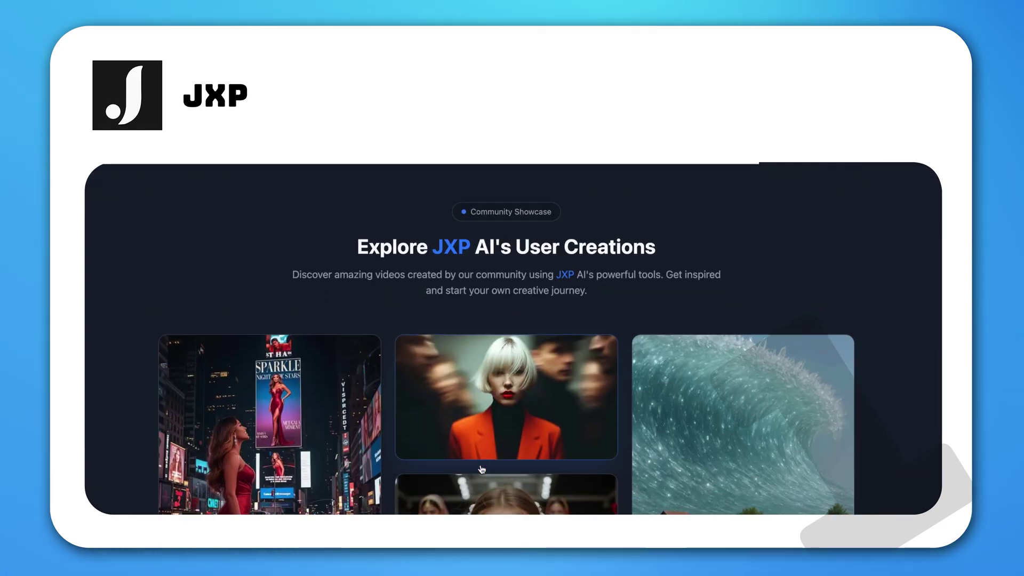
scroll(544, 452, "down", 3)
scroll(481, 470, "down", 2)
scroll(480, 469, "down", 2)
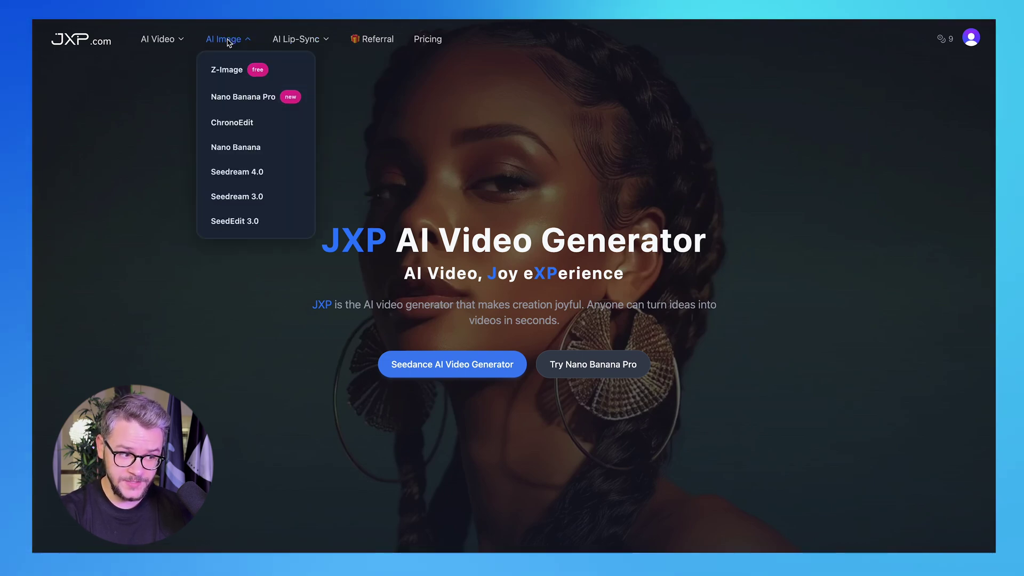
mouse_move(223, 38)
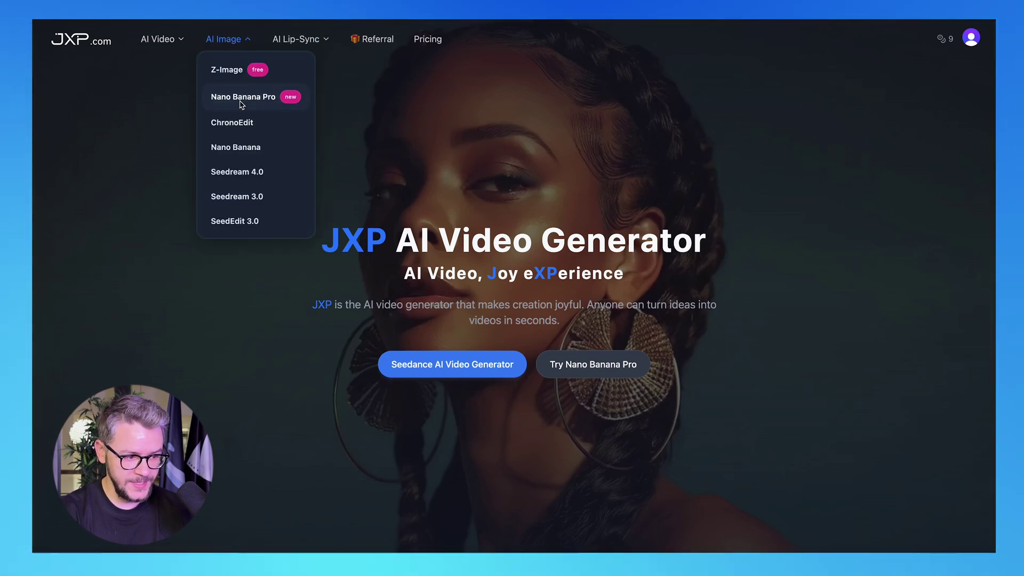
Step: Generate the chicken-in-Times-Square image with Nano Banana Pro at 9:16 portrait and 2K
left_click(227, 103)
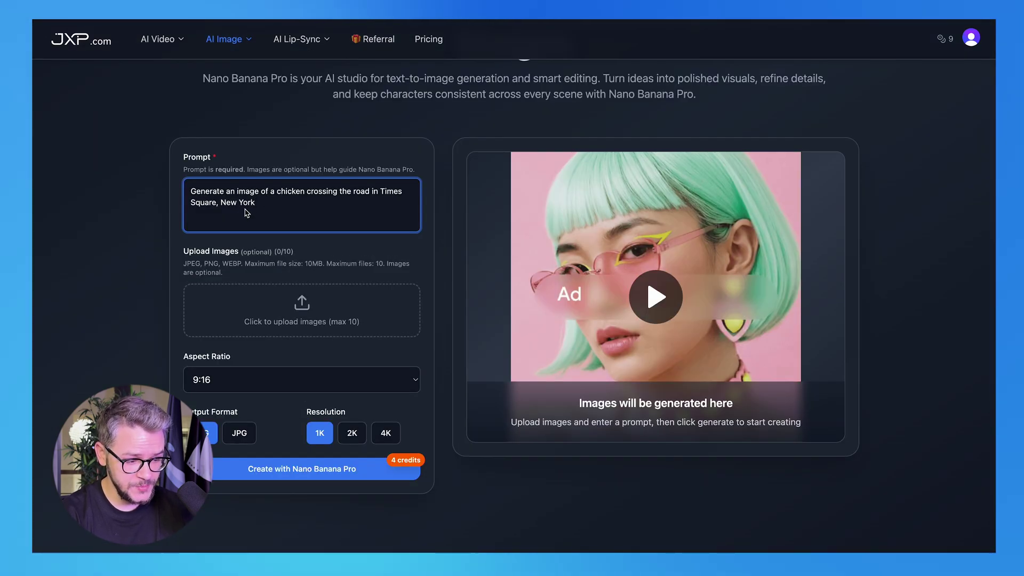
scroll(248, 266, "down", 1)
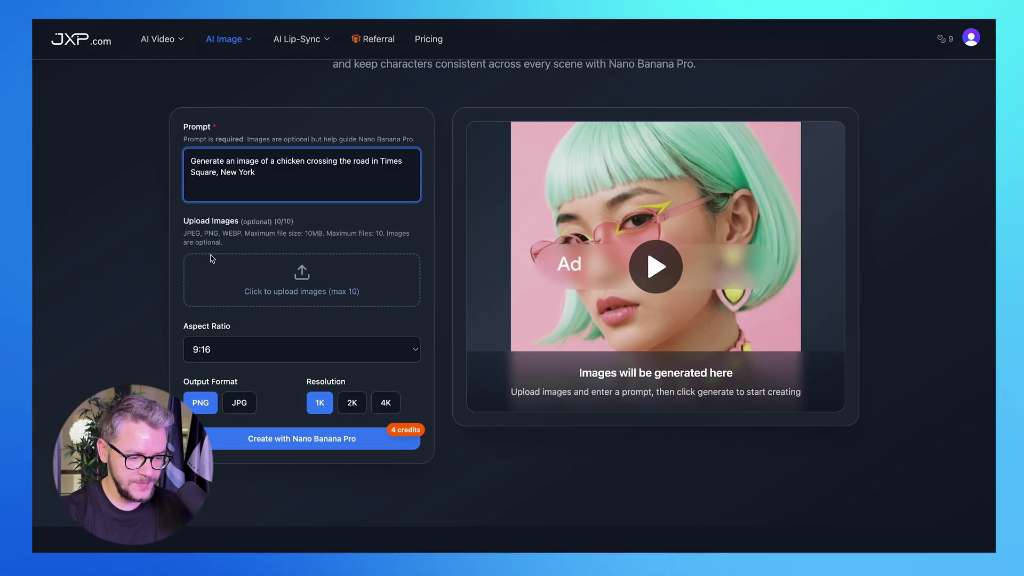
left_click(335, 341)
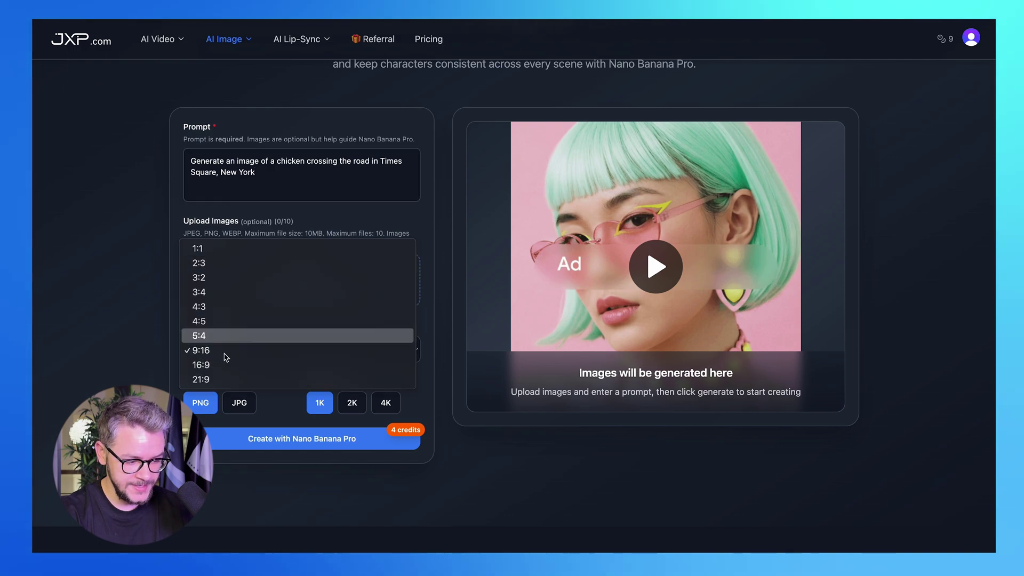
left_click(125, 332)
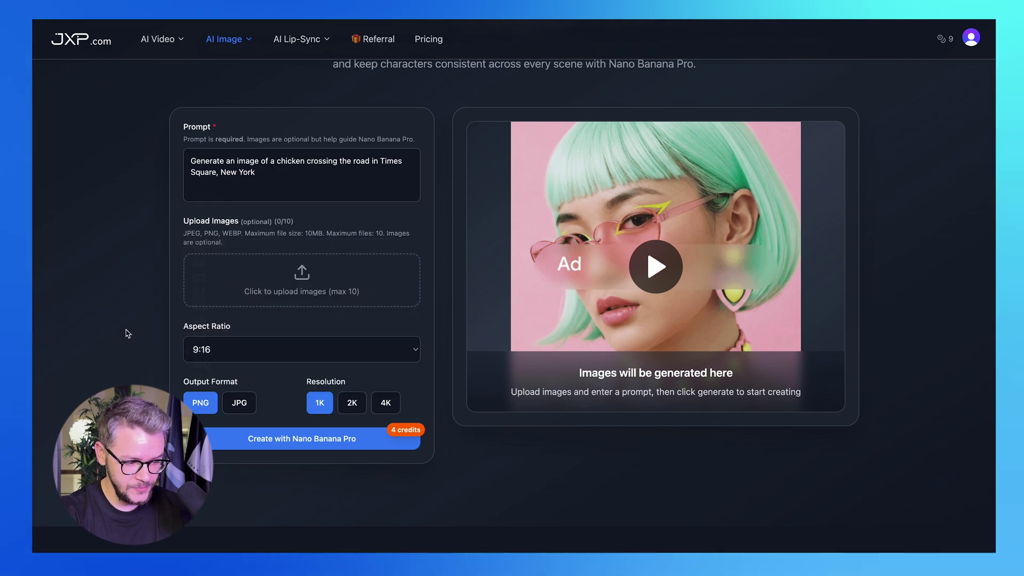
left_click(323, 434)
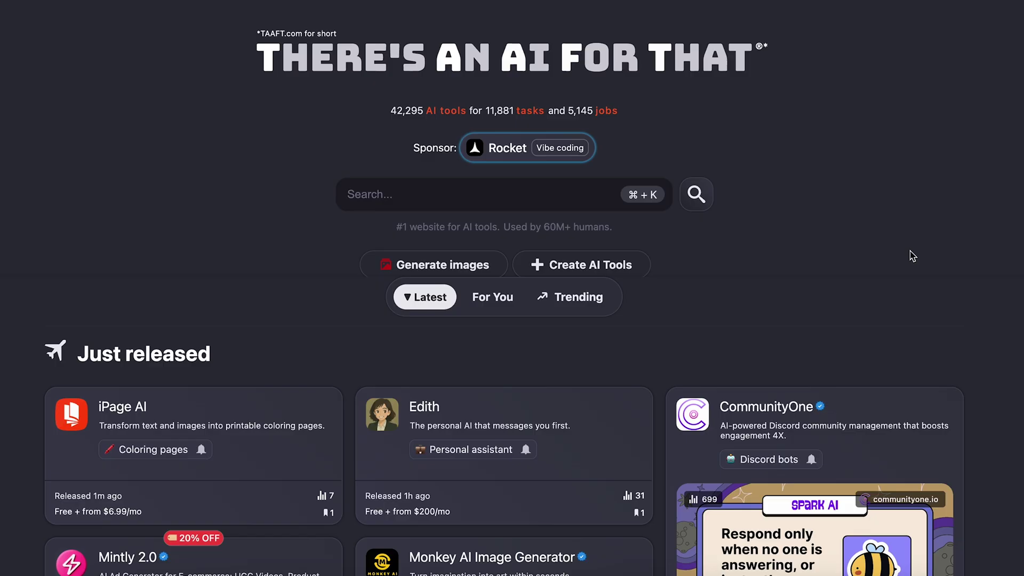
scroll(846, 256, "down", 1)
scroll(845, 255, "down", 1)
scroll(910, 256, "down", 1)
scroll(910, 257, "down", 3)
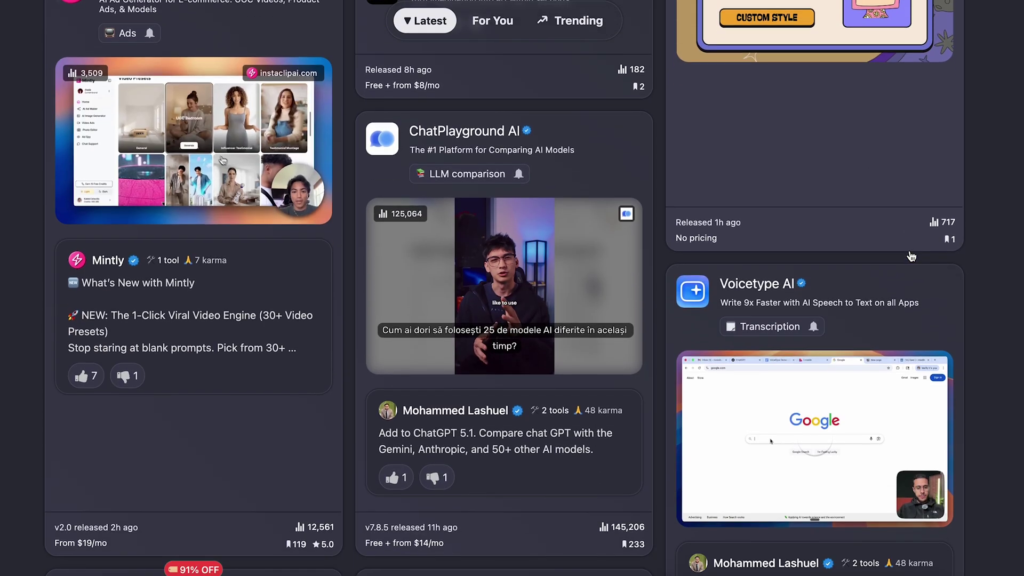
scroll(910, 256, "down", 1)
scroll(910, 256, "down", 1)
scroll(910, 255, "down", 5)
scroll(910, 256, "down", 3)
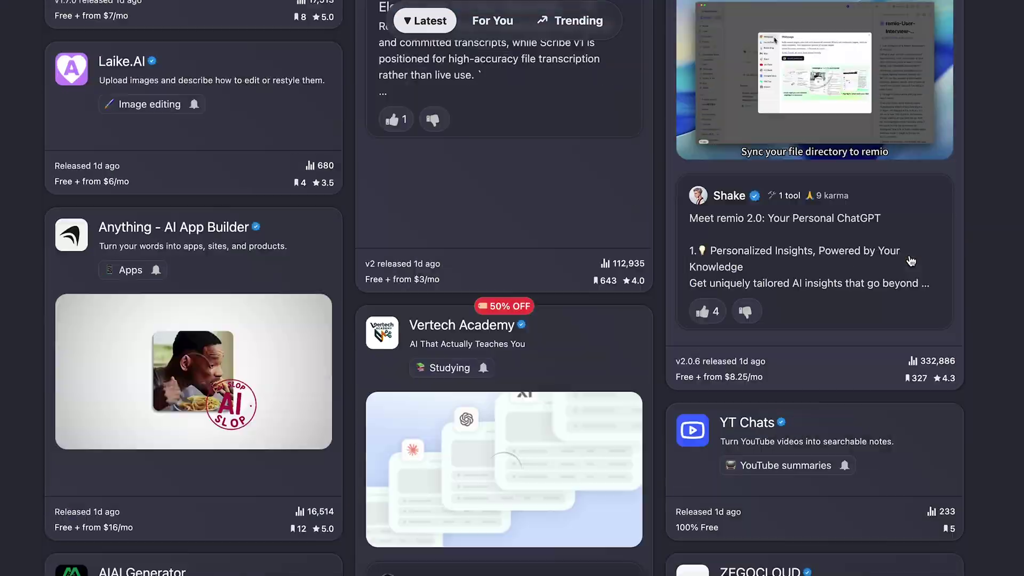
scroll(911, 260, "down", 3)
scroll(910, 260, "down", 4)
scroll(910, 262, "down", 4)
scroll(910, 262, "down", 3)
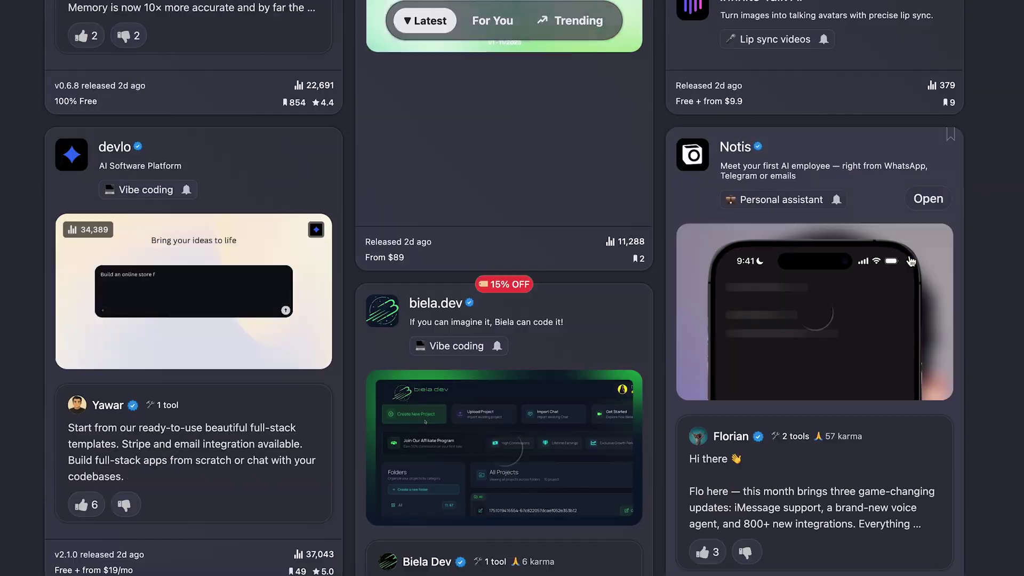
mouse_move(17, 336)
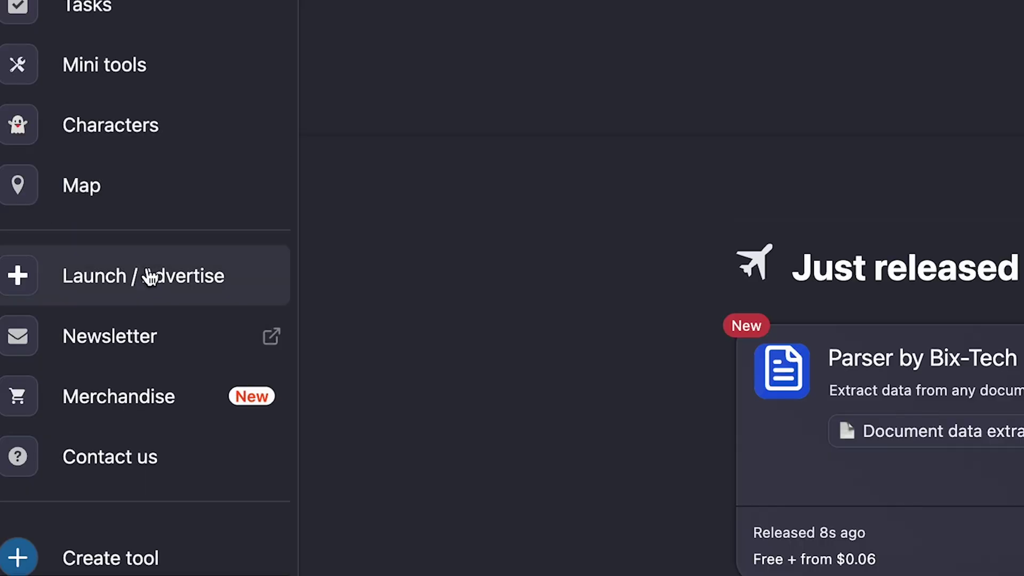
Step: Go to the #1 AI newsletter signup page from the sidebar's Newsletter link
left_click(162, 337)
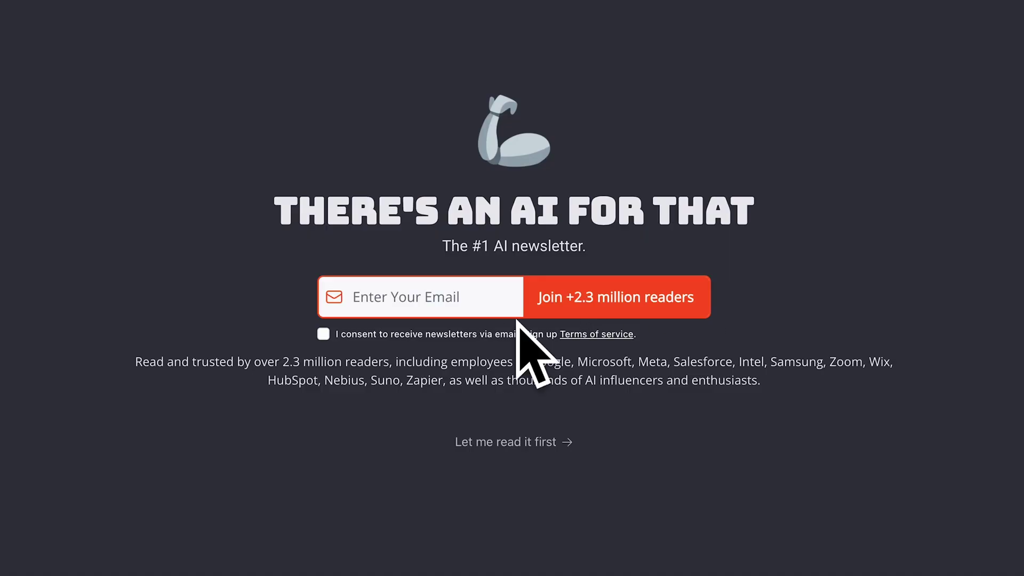